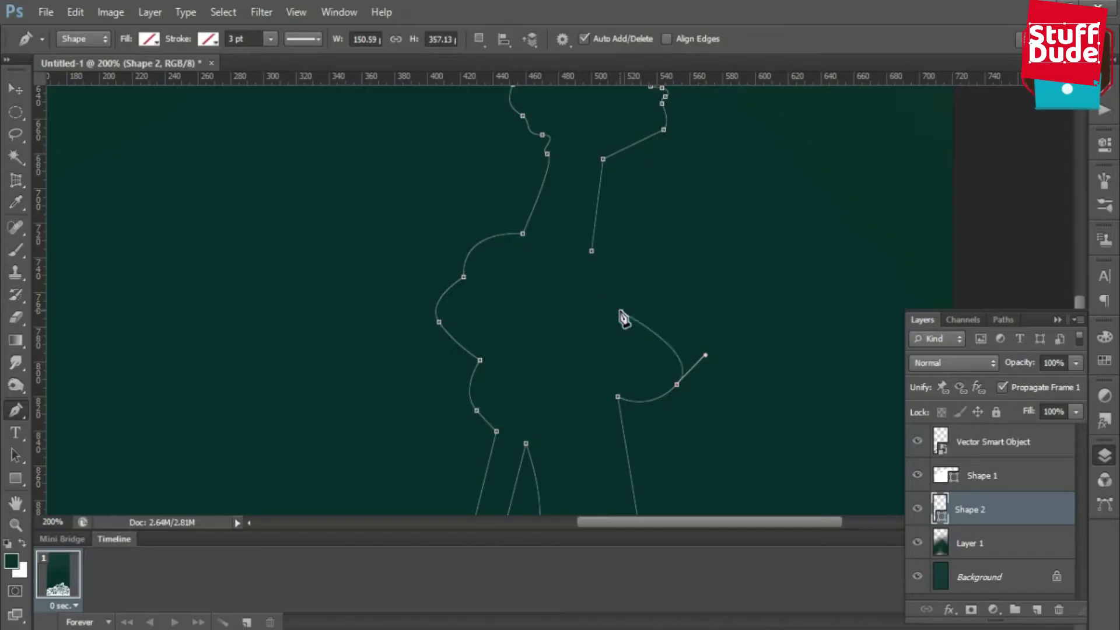
left_click(655, 285)
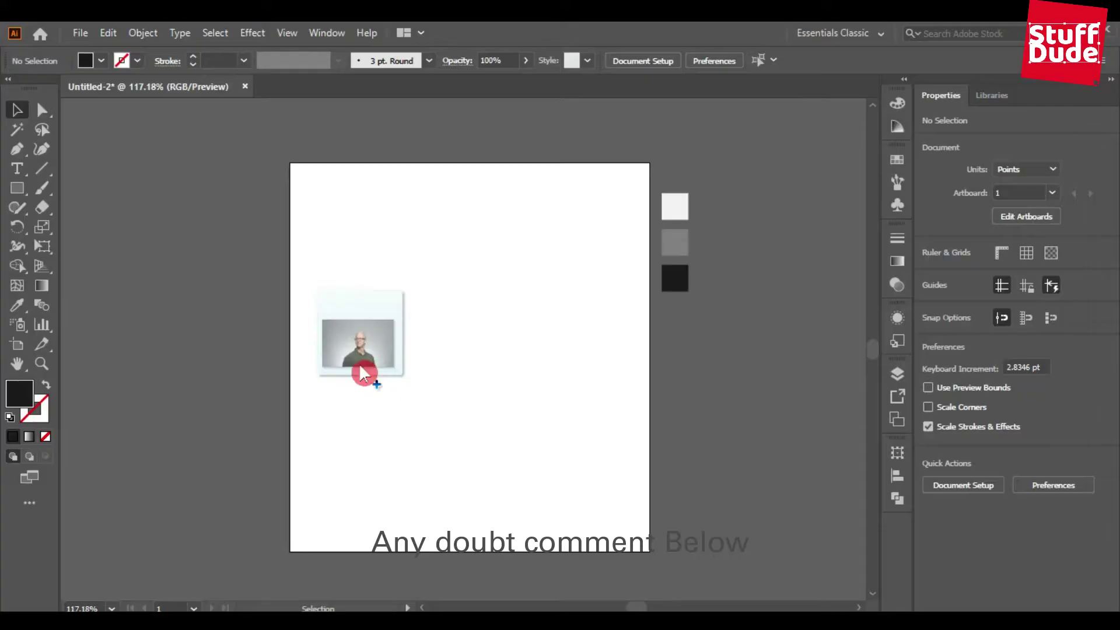
Step: Place the portrait photo adult-1851571_1920.jpg over the artboard and convert it with Image Trace
left_click_drag(360, 366, 389, 358)
left_click_drag(480, 381, 502, 372)
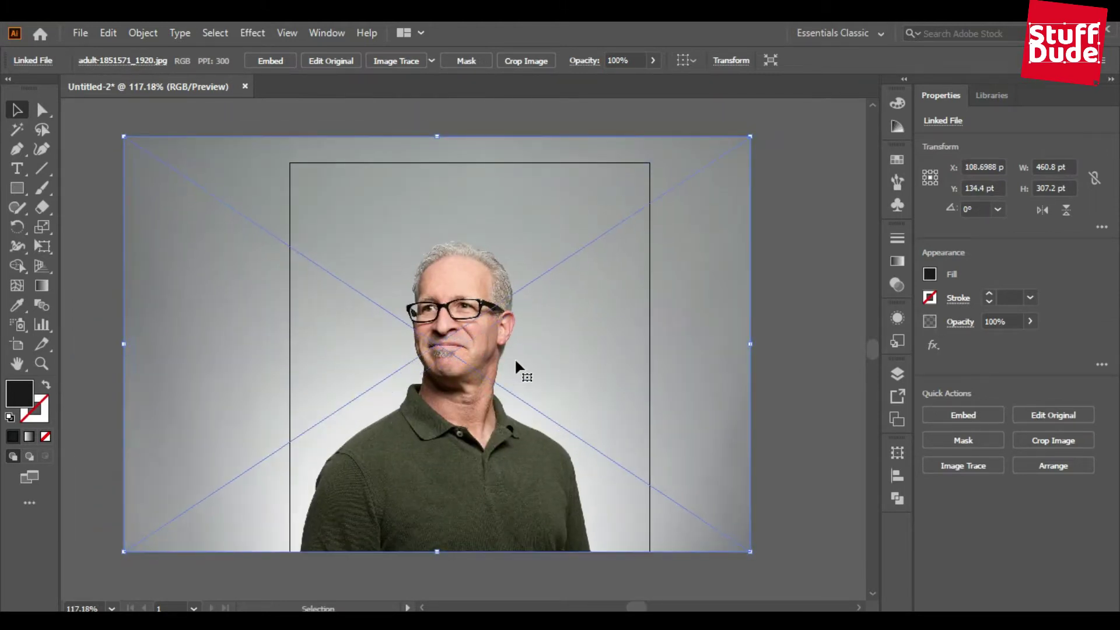
left_click(144, 33)
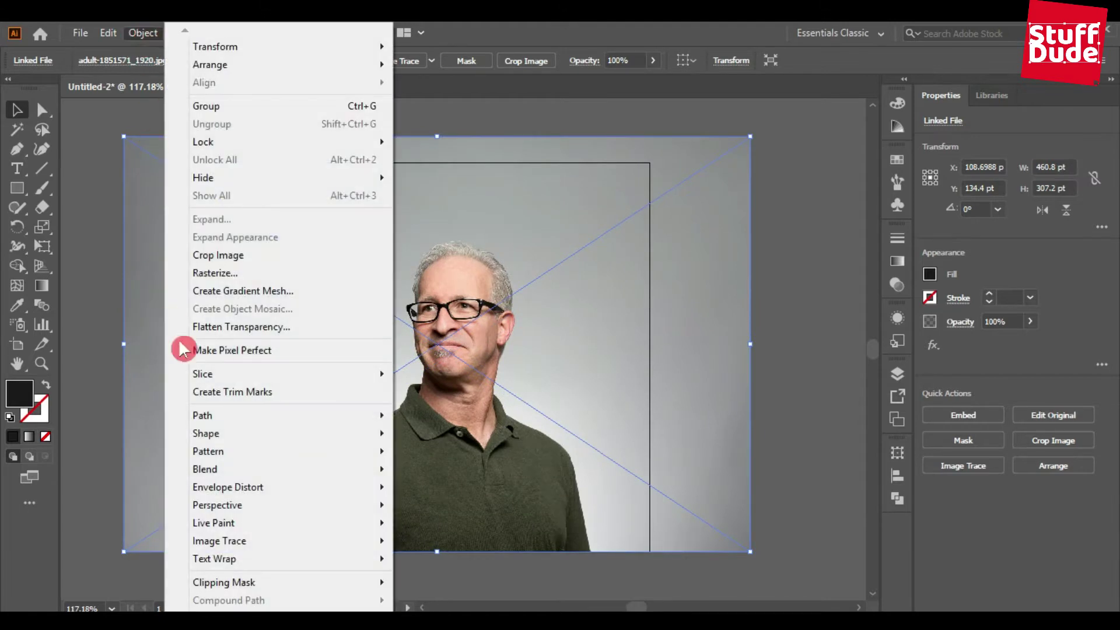
mouse_move(247, 544)
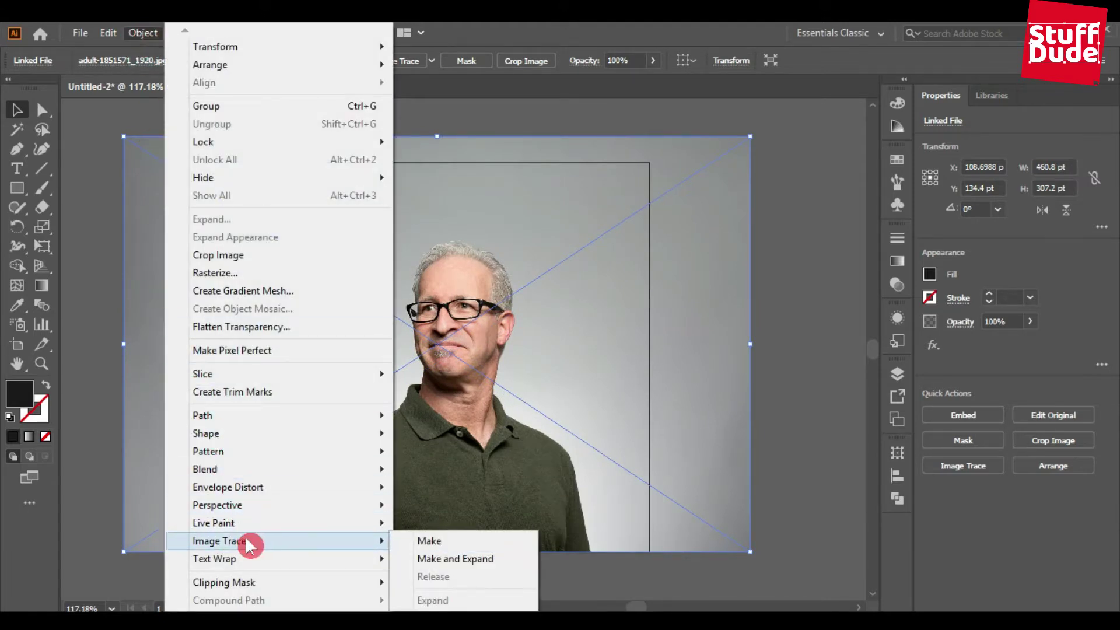
left_click(459, 542)
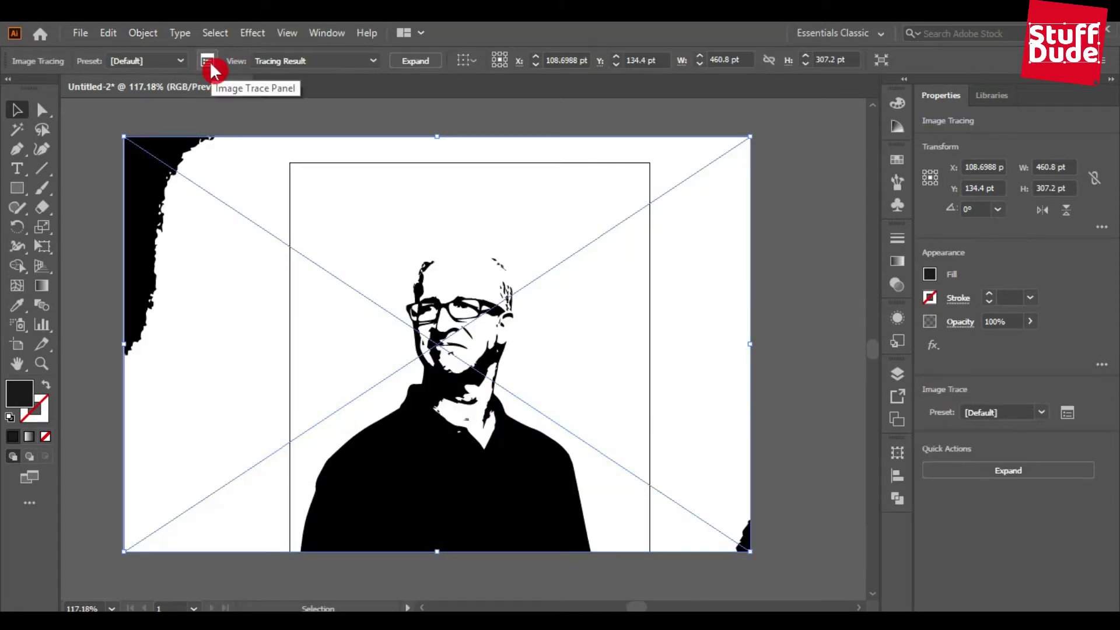
Step: Set the image trace to Color mode with a maximum of 3 colors and expand the tracing into paths
left_click(209, 63)
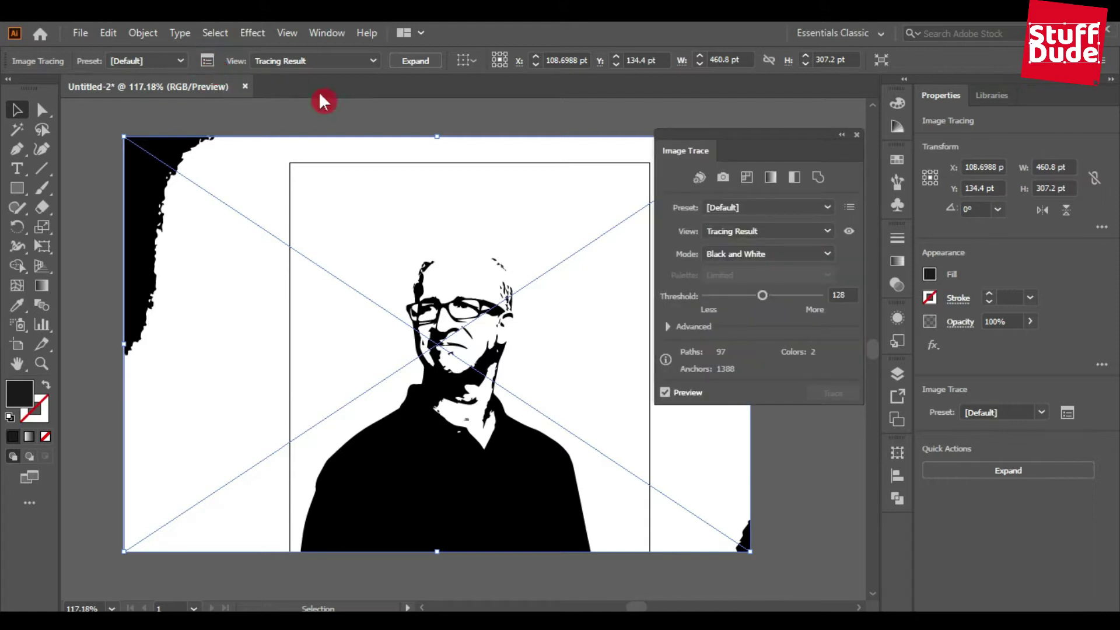
left_click(666, 326)
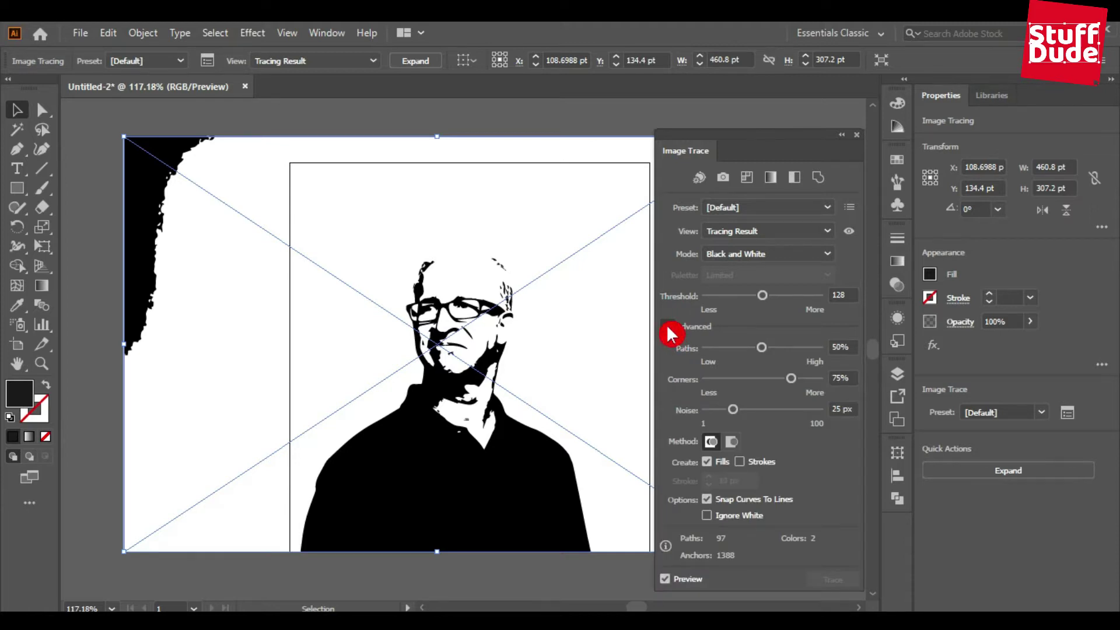
left_click(733, 252)
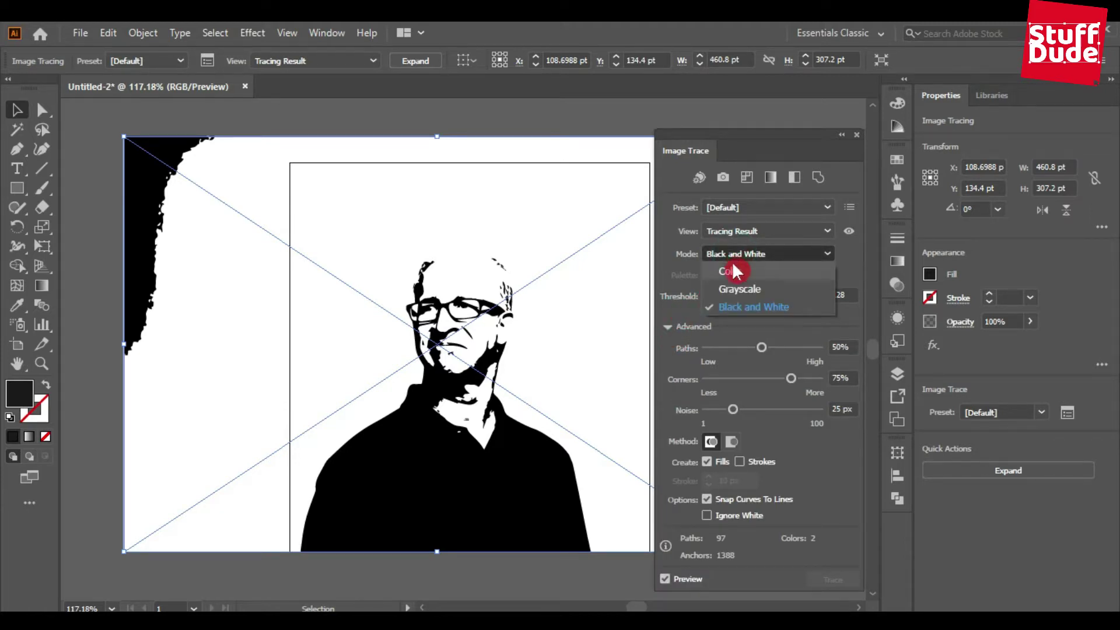
left_click(733, 270)
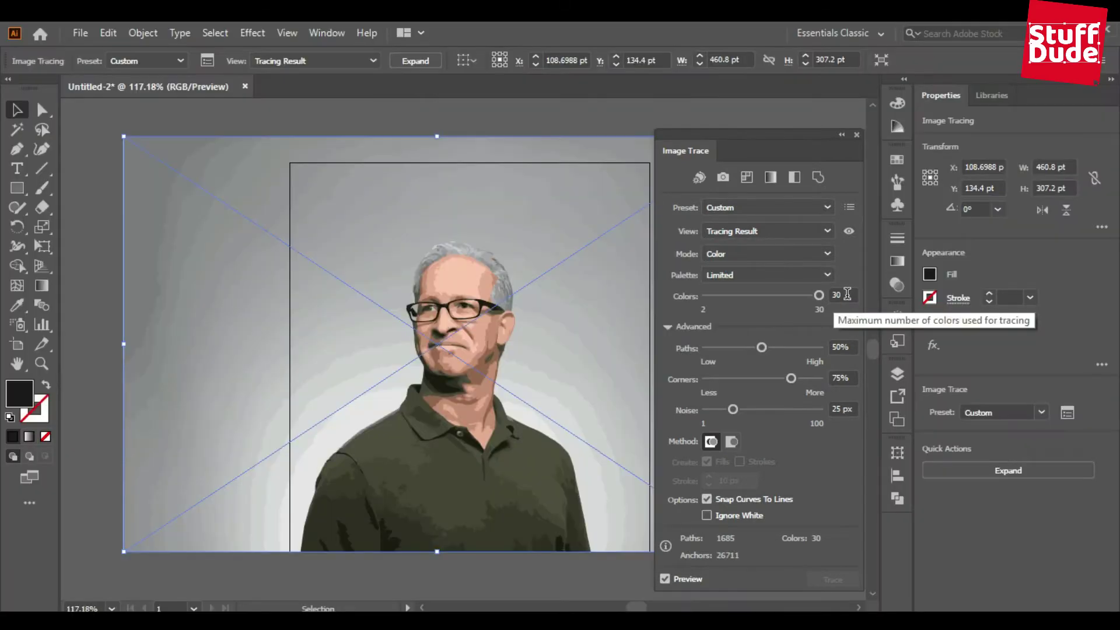
left_click(849, 293)
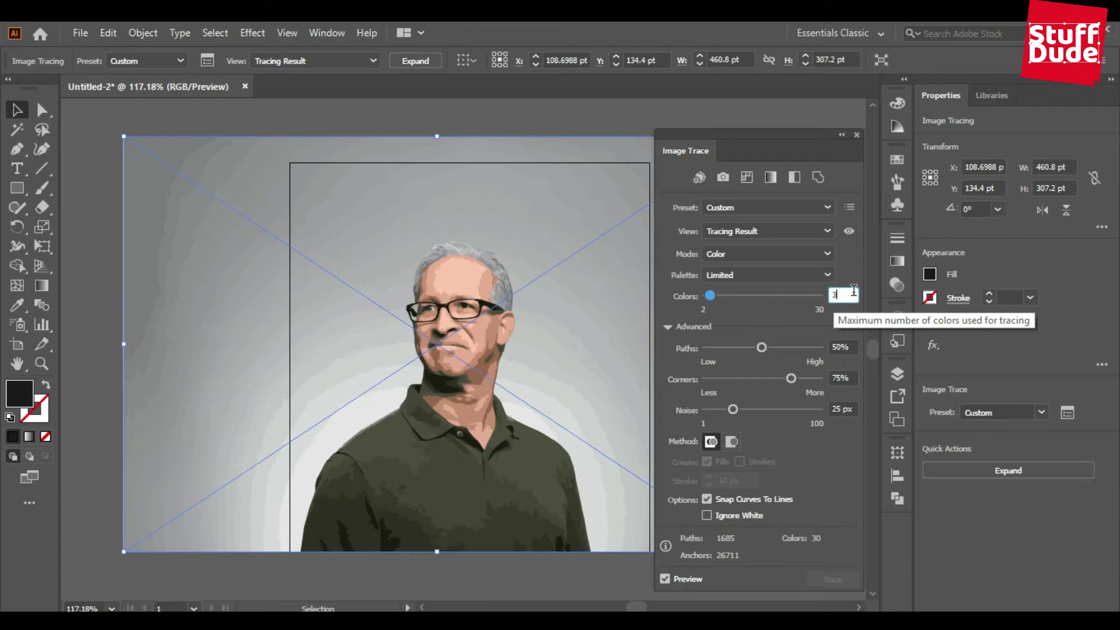
left_click(847, 268)
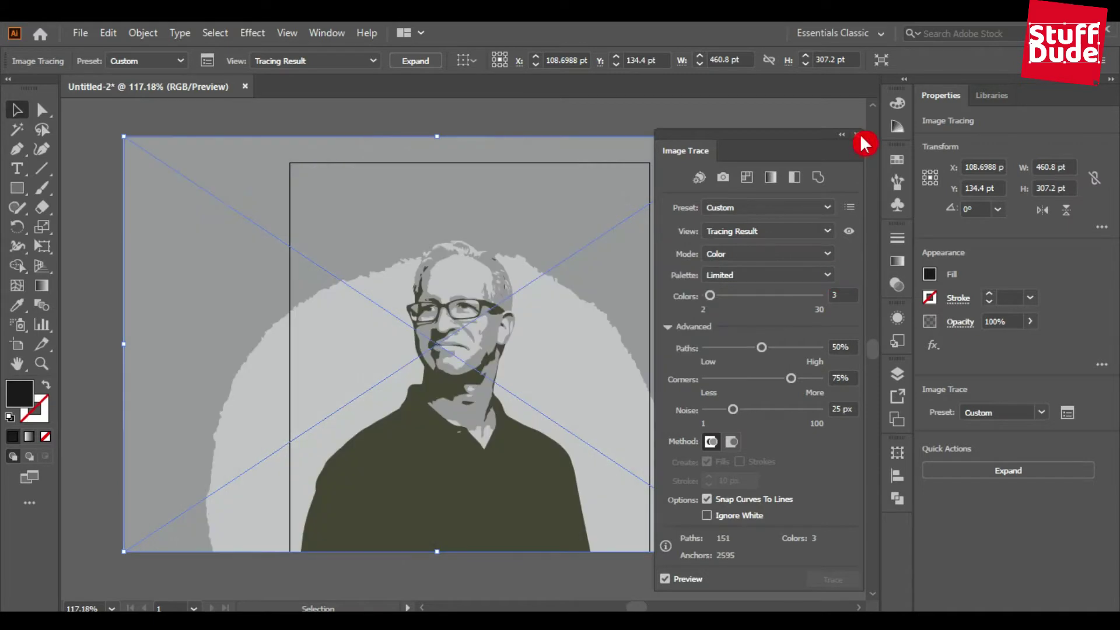
left_click(858, 136)
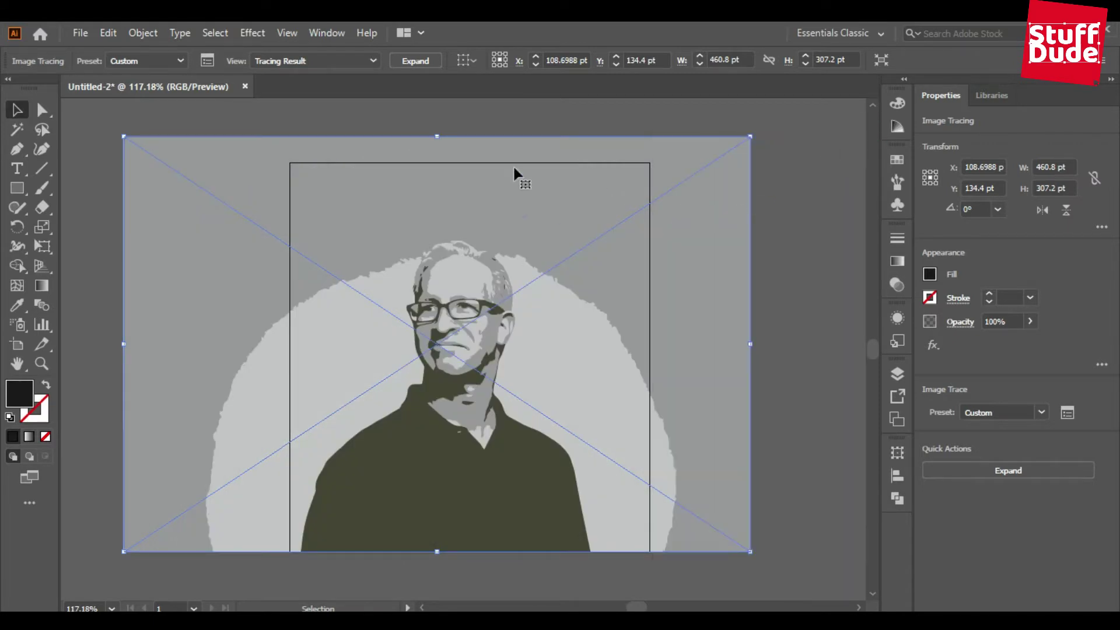
left_click(416, 62)
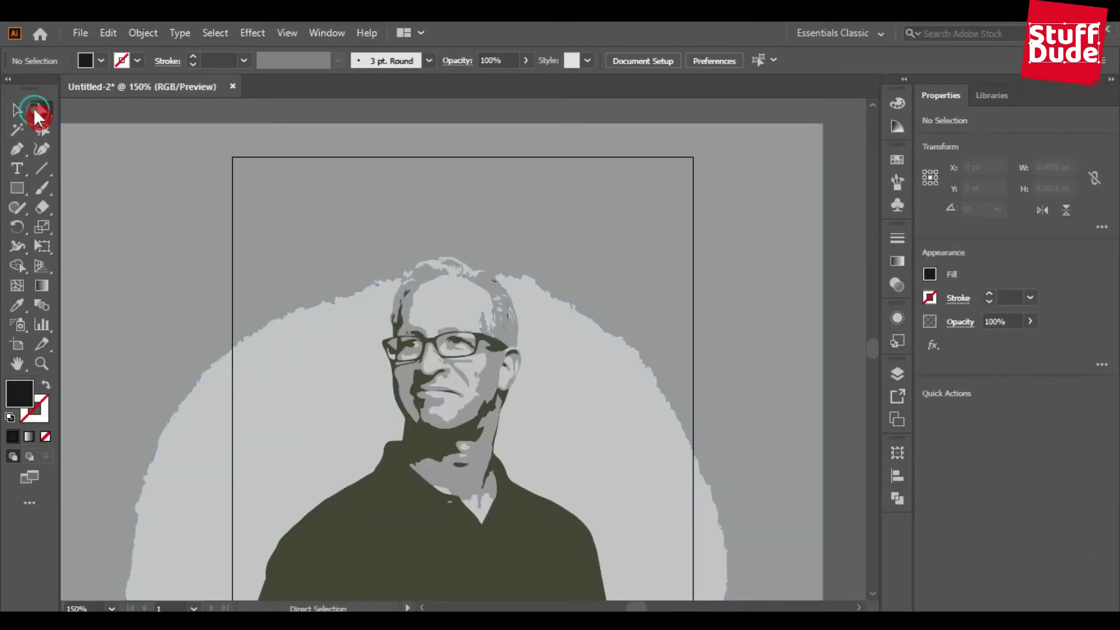
left_click(41, 110)
left_click(87, 111)
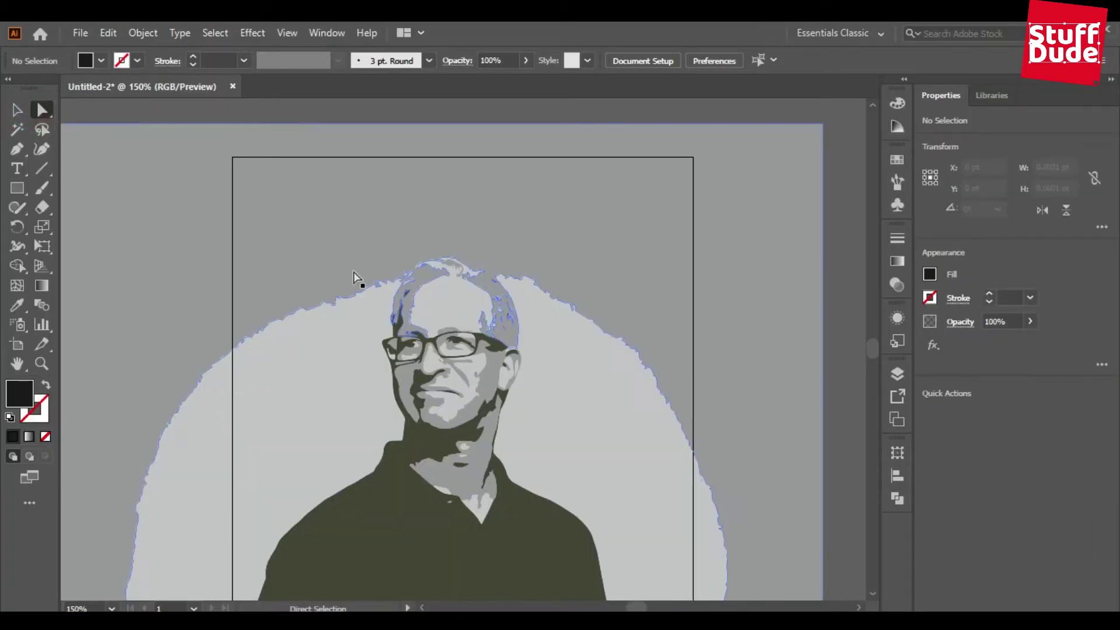
left_click(387, 288)
left_click(438, 293, "ctrl")
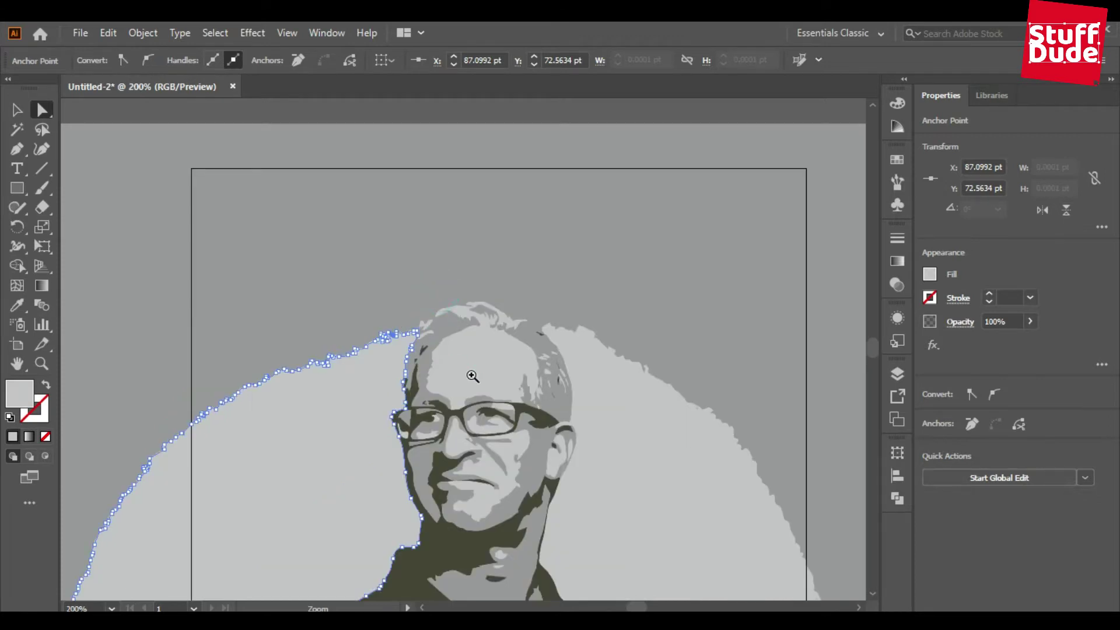
left_click(469, 374, "ctrl")
left_click(422, 324, "ctrl")
left_click(422, 327, "ctrl")
left_click_drag(557, 296, 406, 290)
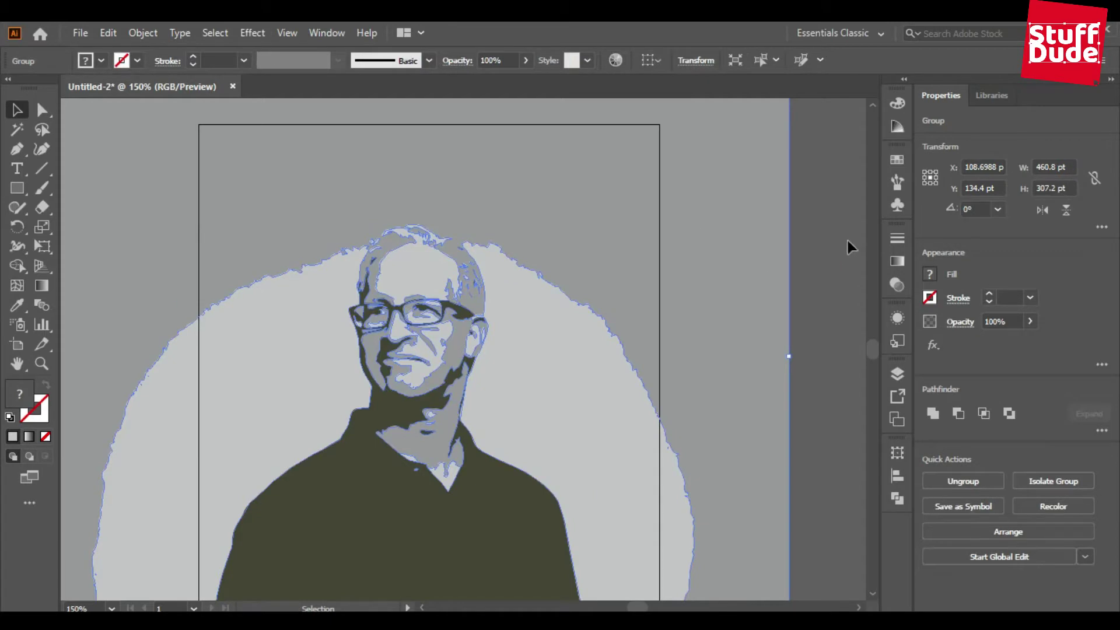
Step: Ungroup the expanded portrait tracing into separate shapes
left_click(845, 239)
left_click(571, 204)
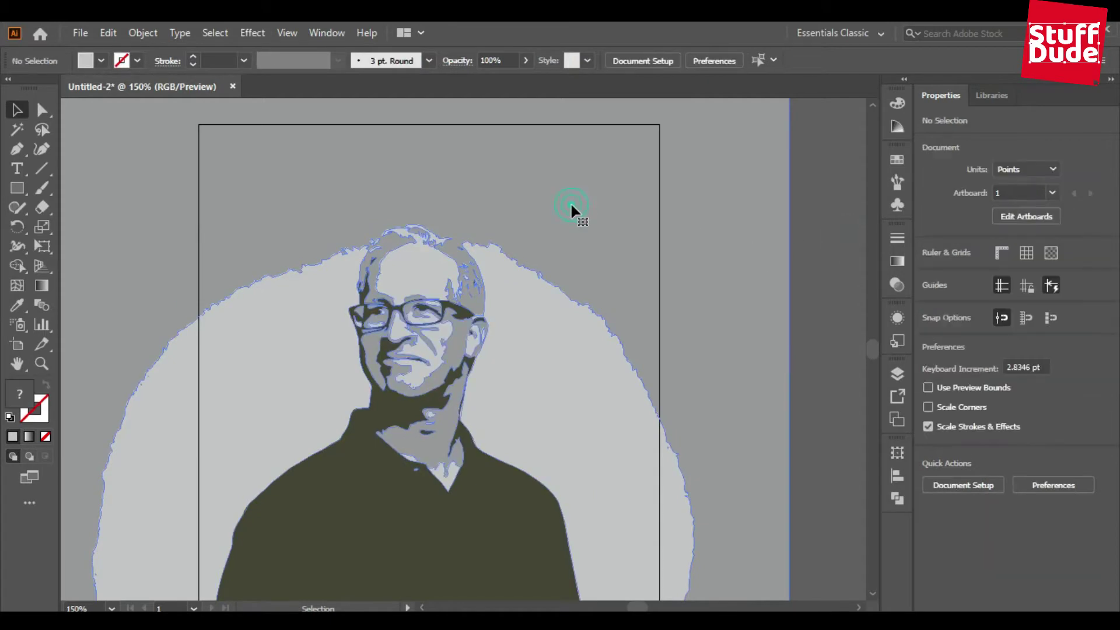
right_click(574, 211)
left_click(614, 340)
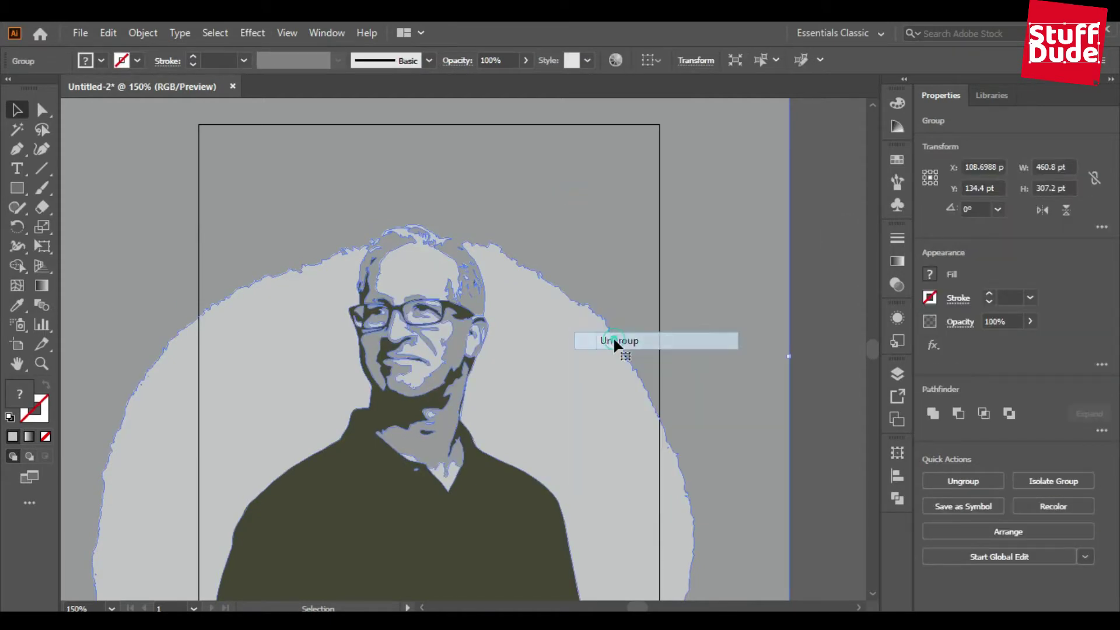
left_click(619, 256)
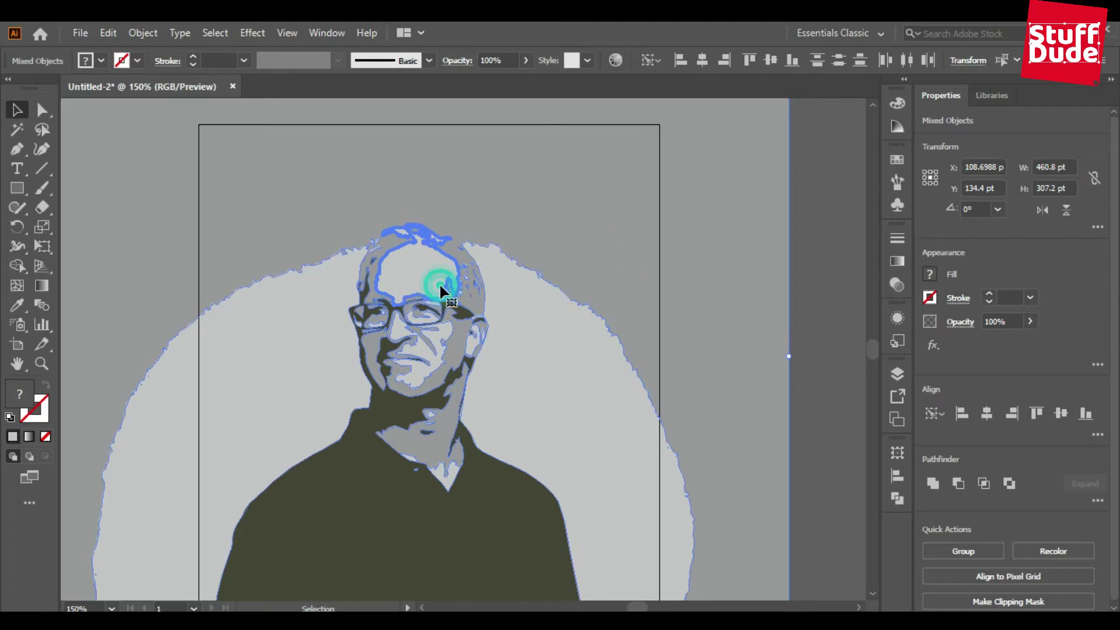
Step: Delete the two light grey background shapes on either side of the man
left_click(566, 307)
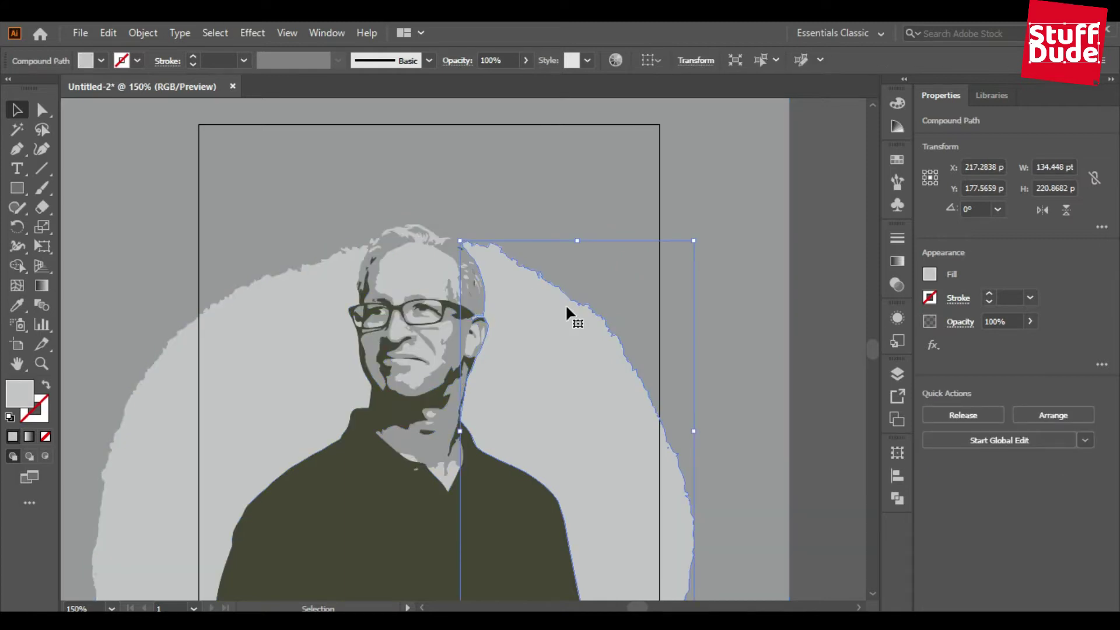
key("Delete")
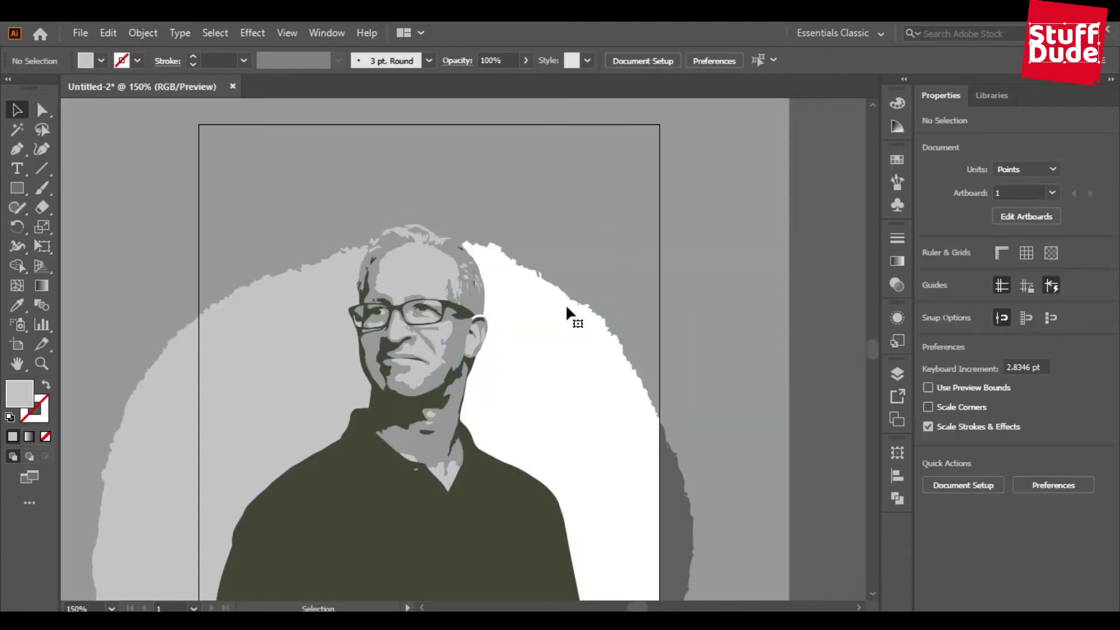
left_click(257, 373)
key("Delete")
Step: Try deleting the darker grey background shape that is joined to the hair, and undo the deletion
left_click(154, 390)
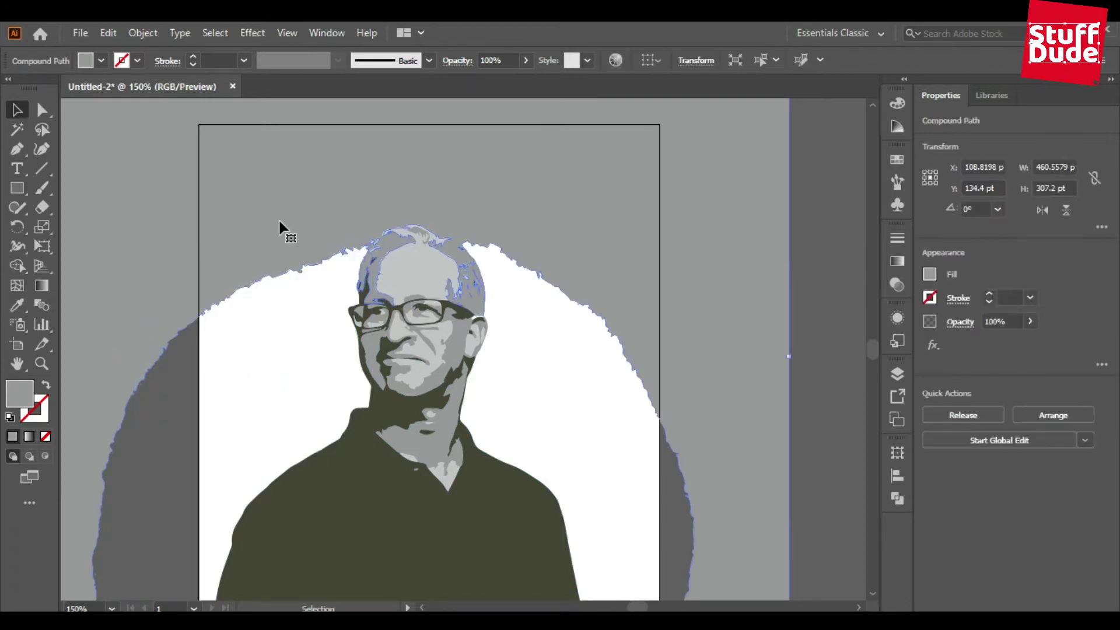
key("Delete")
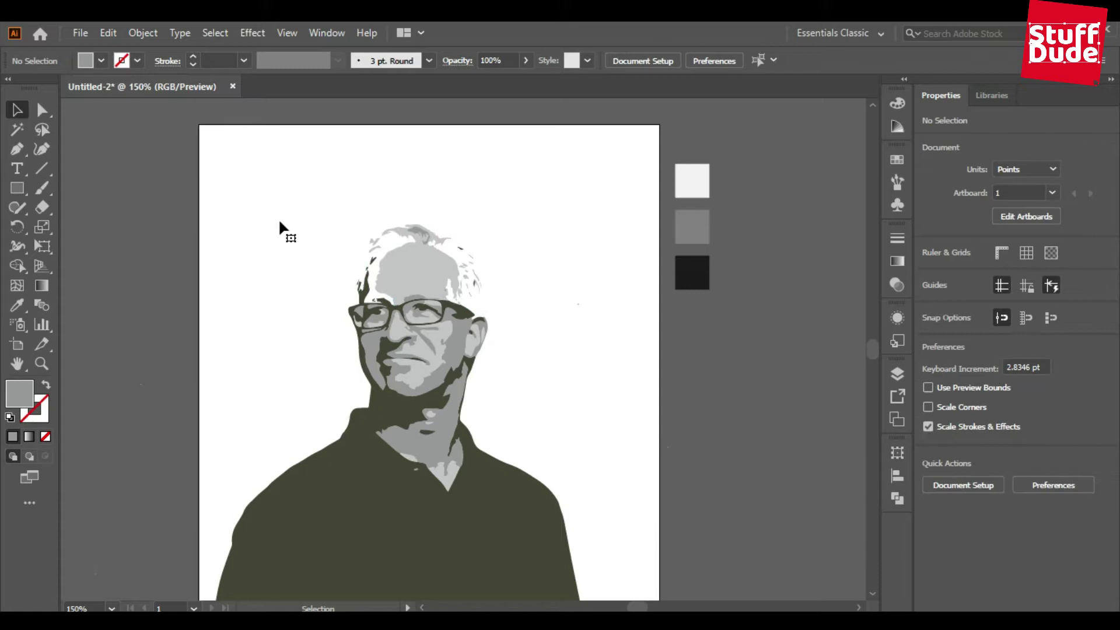
key("ctrl+z")
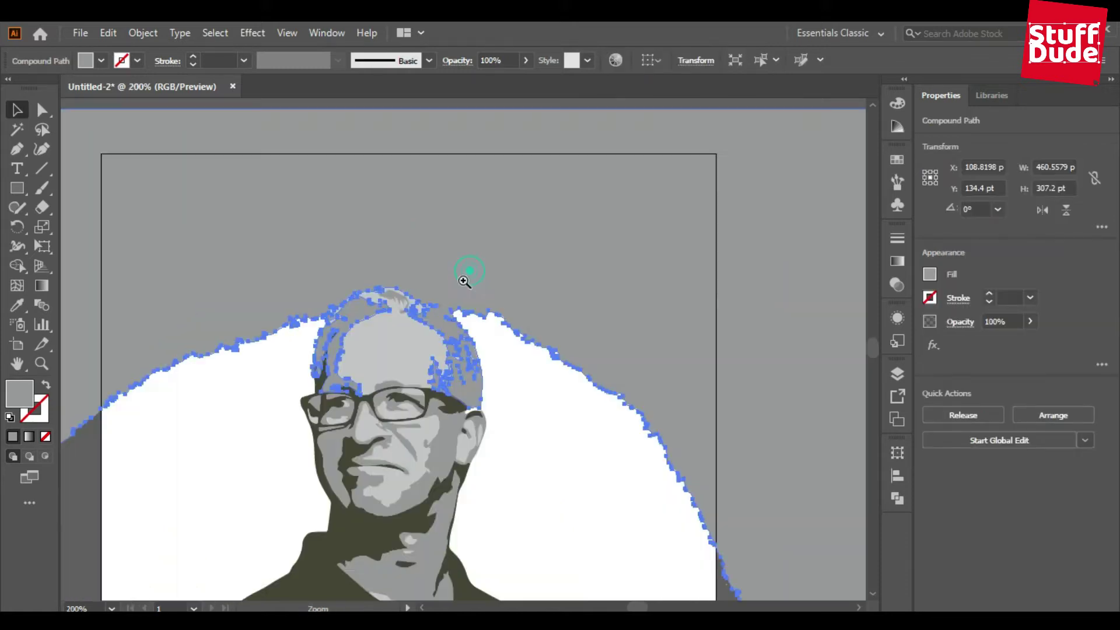
Step: Open the grey background path on both sides of the head by pulling out one anchor point per side and deleting it
left_click(428, 355, "ctrl")
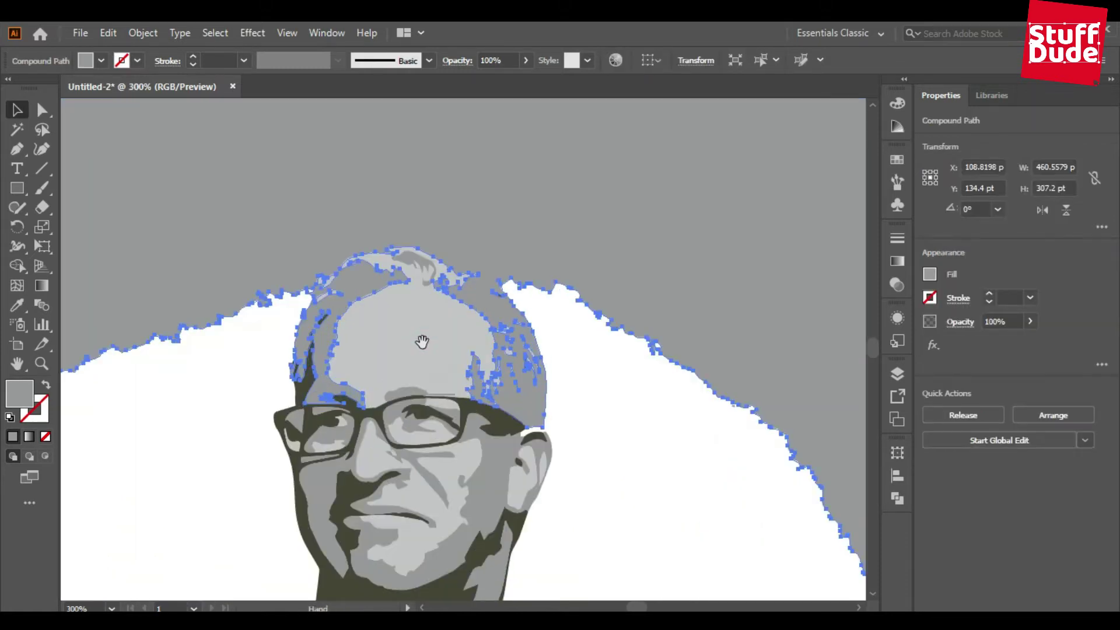
left_click(346, 312, "ctrl")
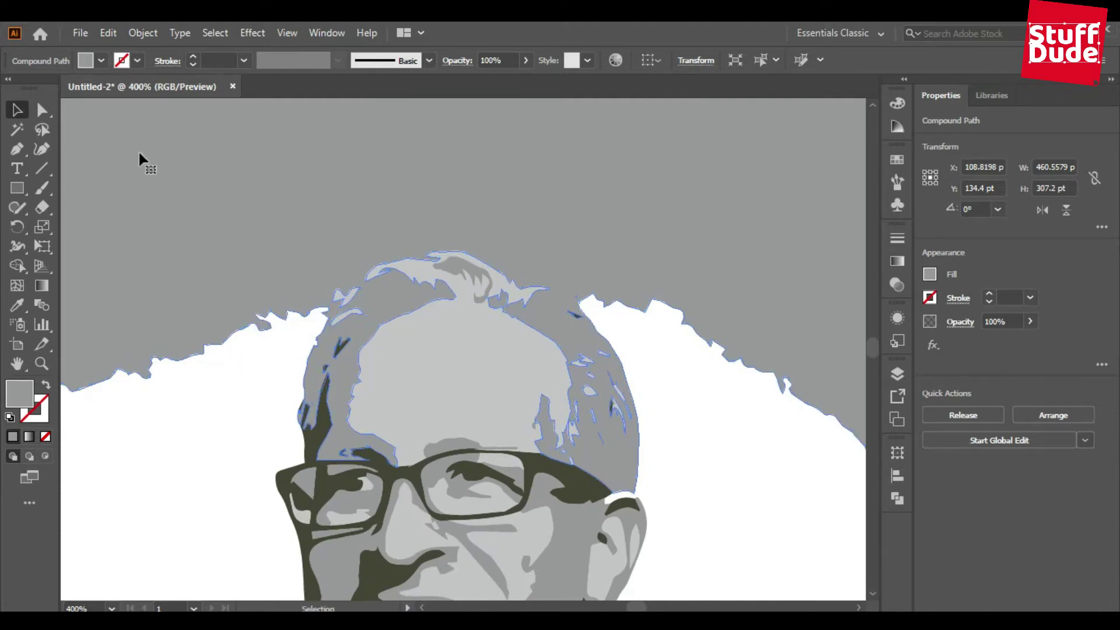
left_click(40, 115)
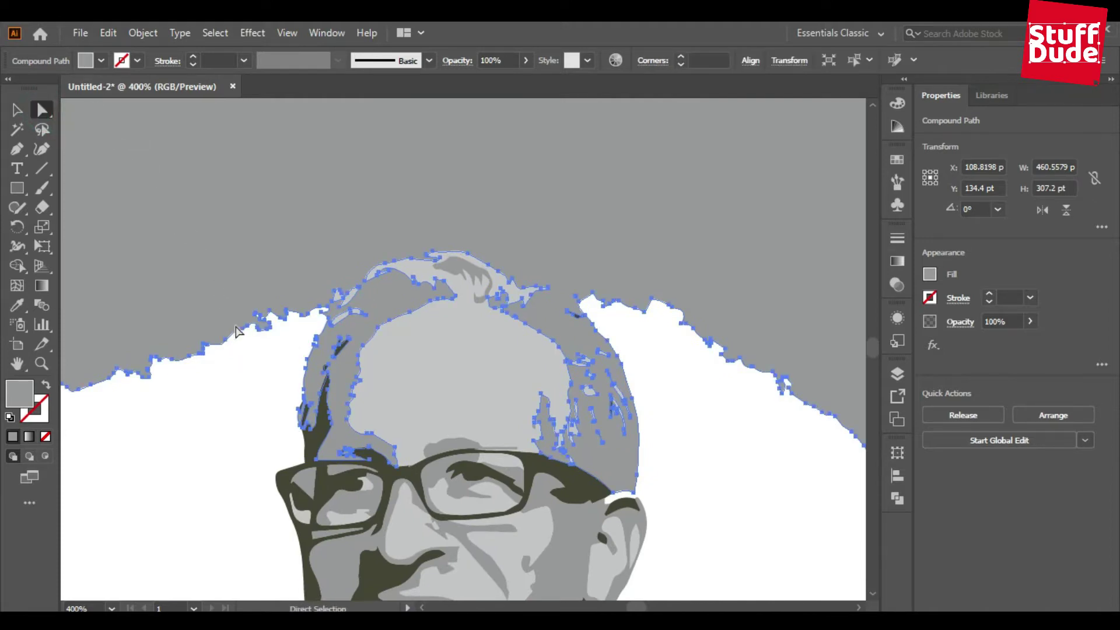
left_click(257, 350)
left_click_drag(312, 311, 295, 220)
left_click_drag(598, 294, 621, 187)
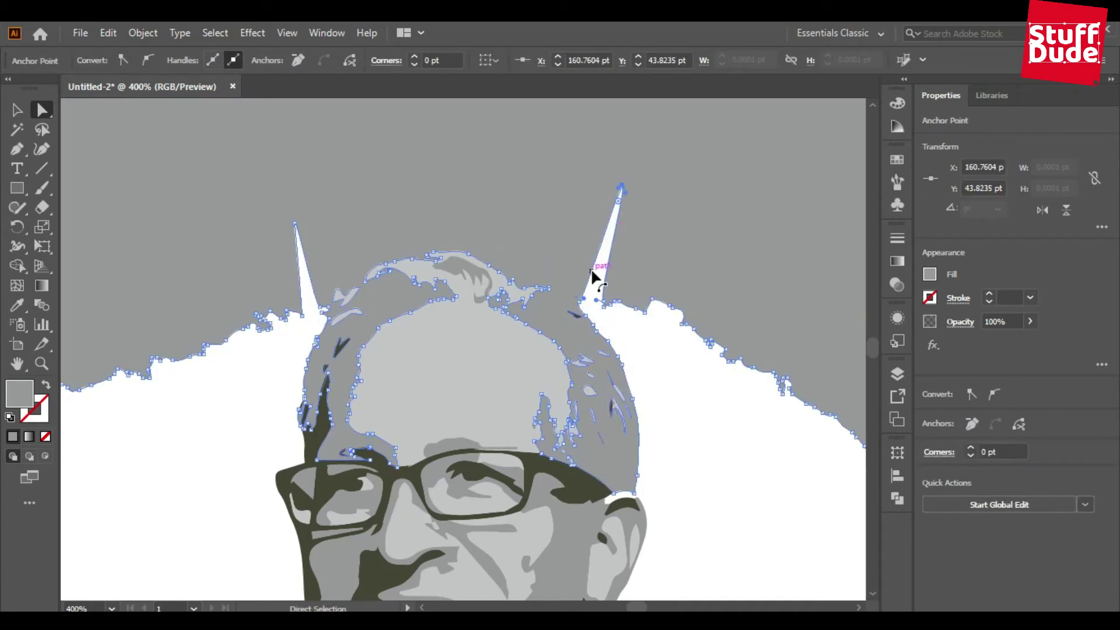
left_click(296, 223)
key("Delete")
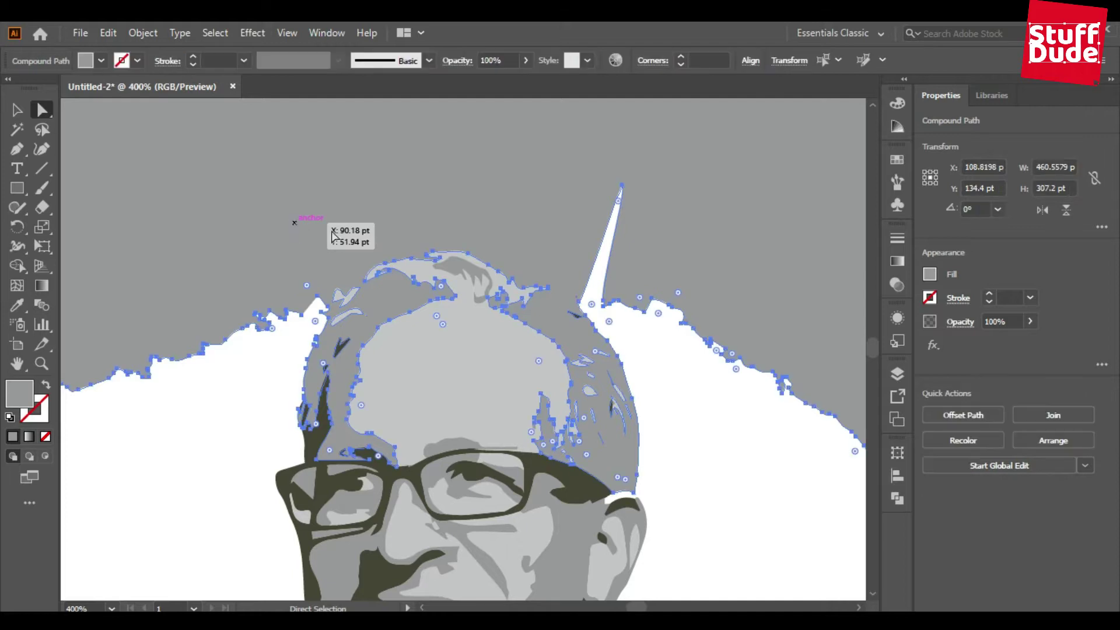
left_click(622, 187)
key("Delete")
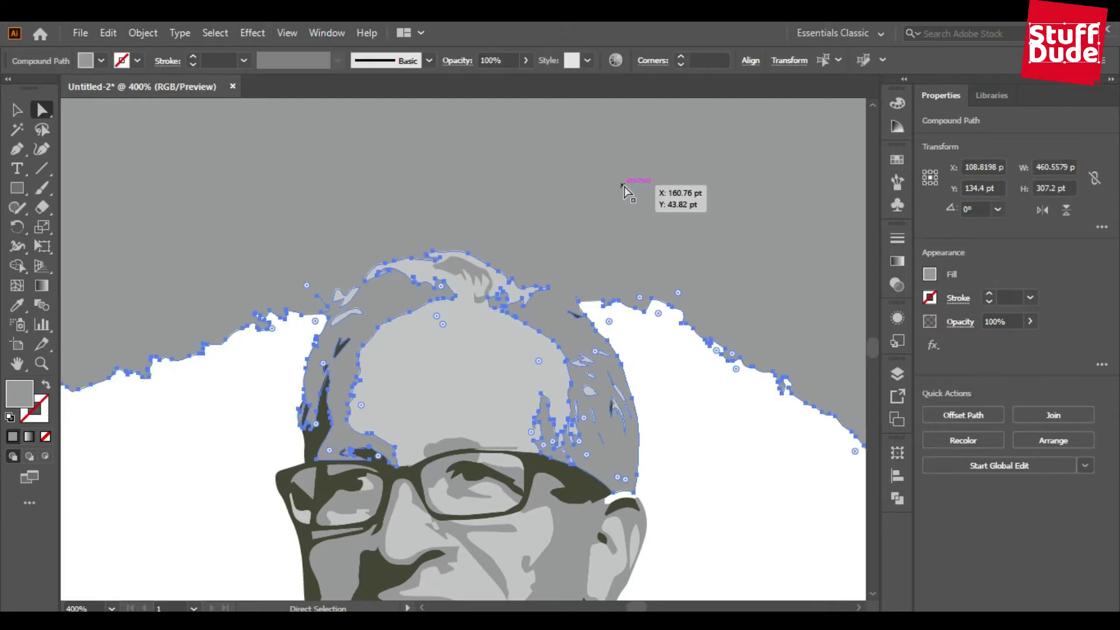
Step: Draw a path with the Pen tool around the top of the hair, connecting the two open ends beside the head
left_click(17, 150)
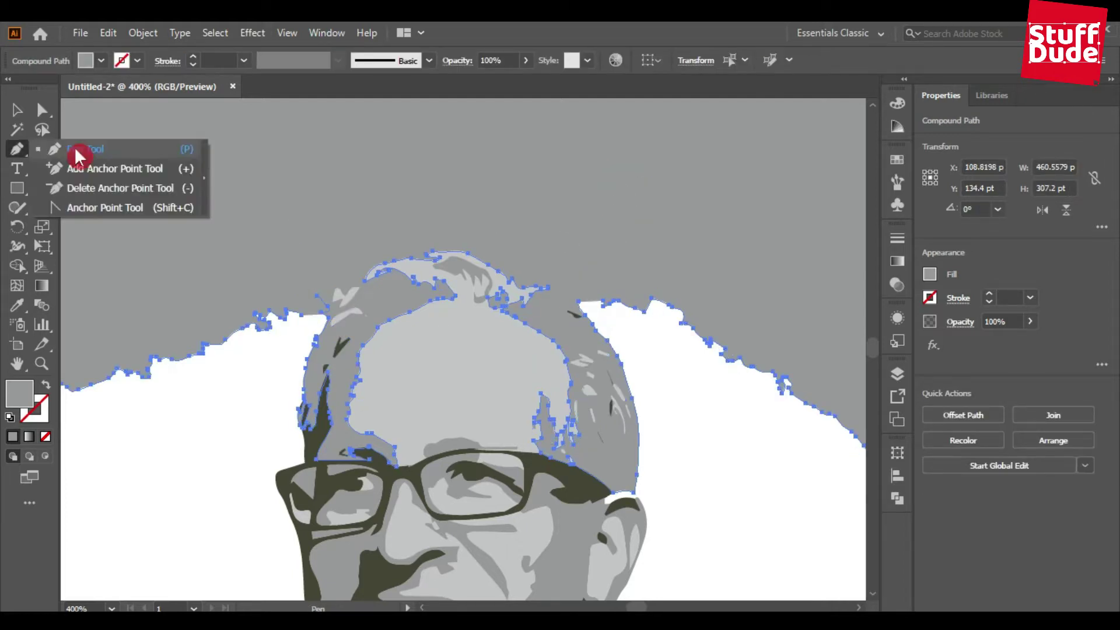
left_click(317, 296)
left_click(333, 280)
left_click(347, 272)
left_click(378, 254)
left_click(414, 249)
left_click(461, 242)
left_click(527, 255)
left_click(535, 272)
left_click(553, 280)
left_click(576, 297)
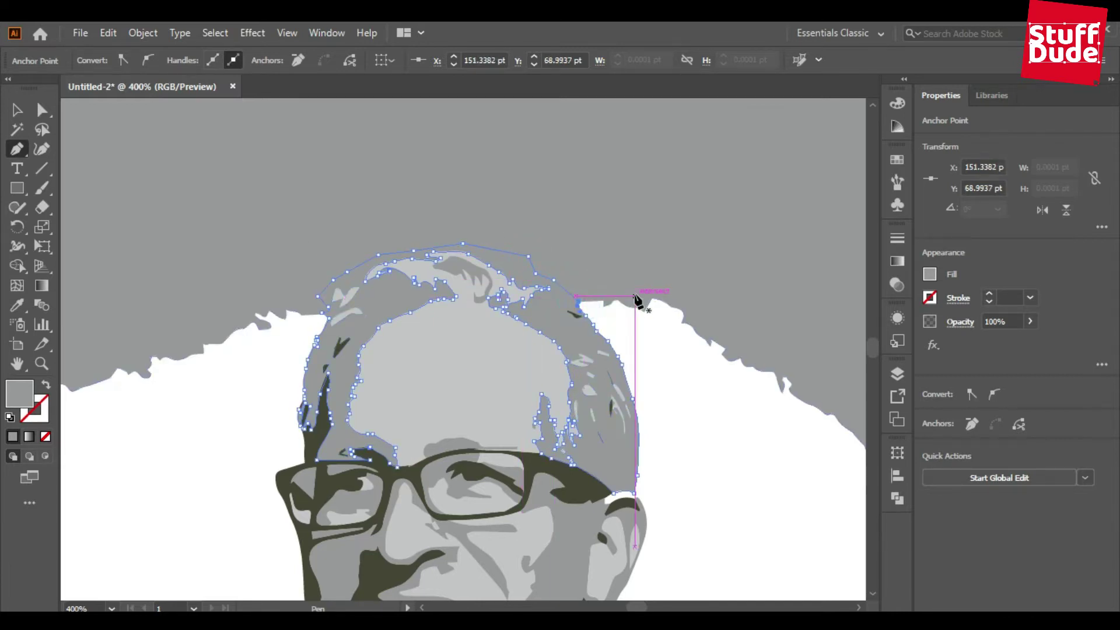
Step: Release the grey compound path and remove the background shape, keeping the separated hair
left_click(19, 111)
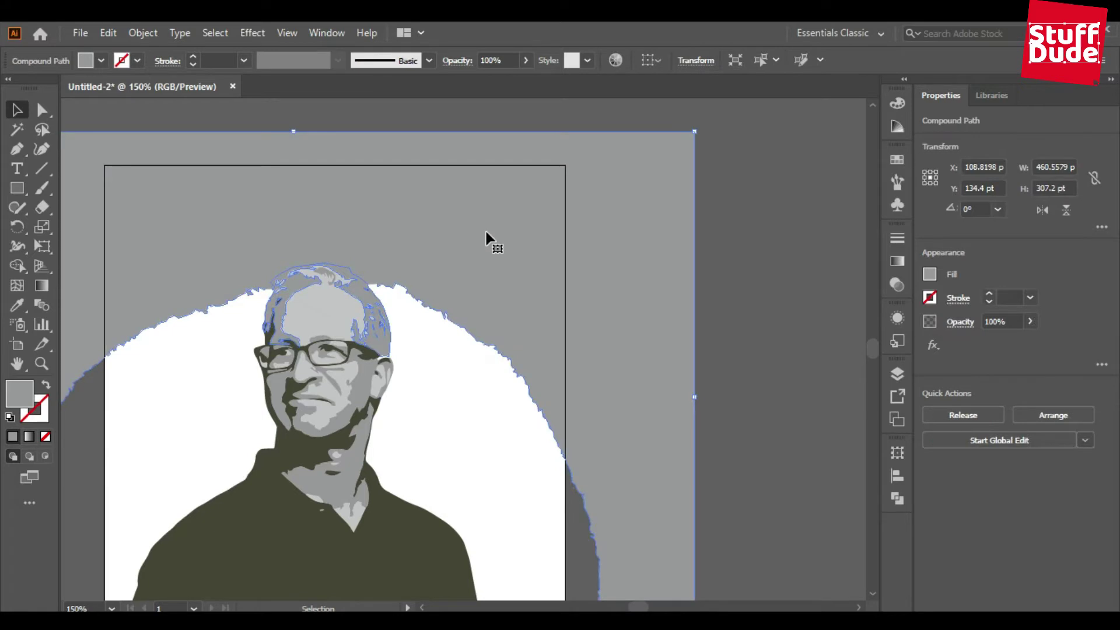
right_click(486, 231)
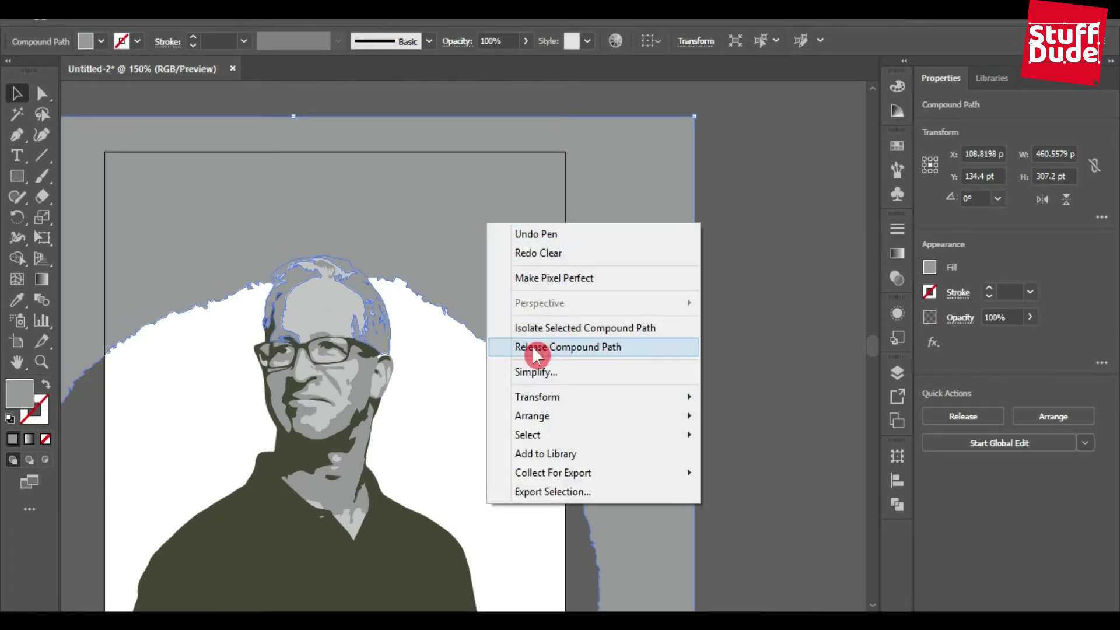
left_click(532, 345)
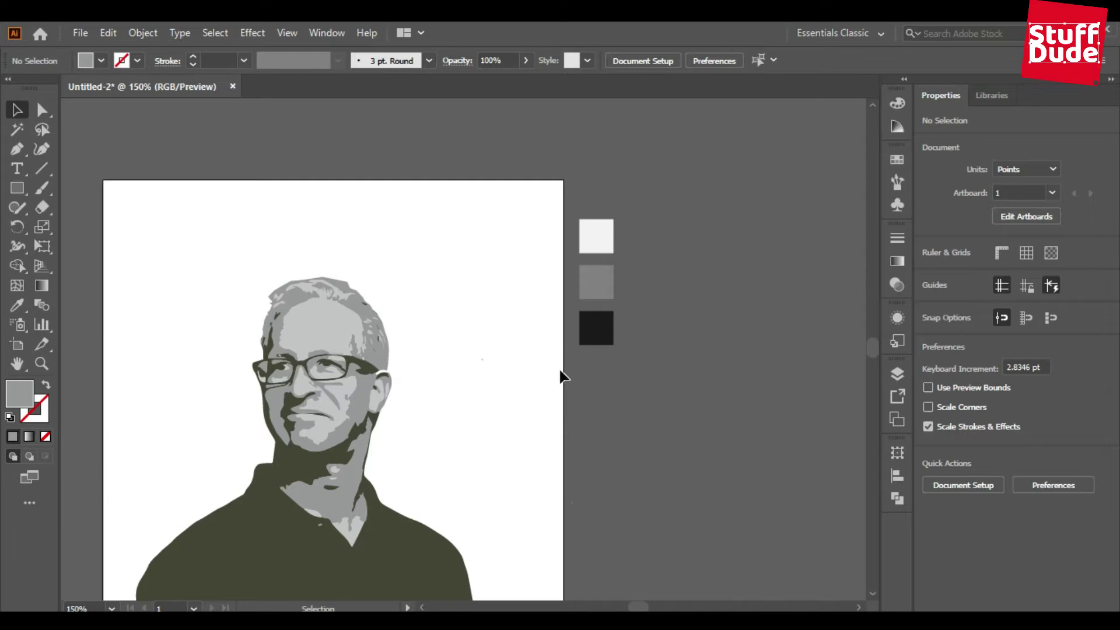
Step: Delete the light grey shapes on the forehead and lower face and the mid-grey shape on the neck
left_click_drag(458, 421, 511, 350)
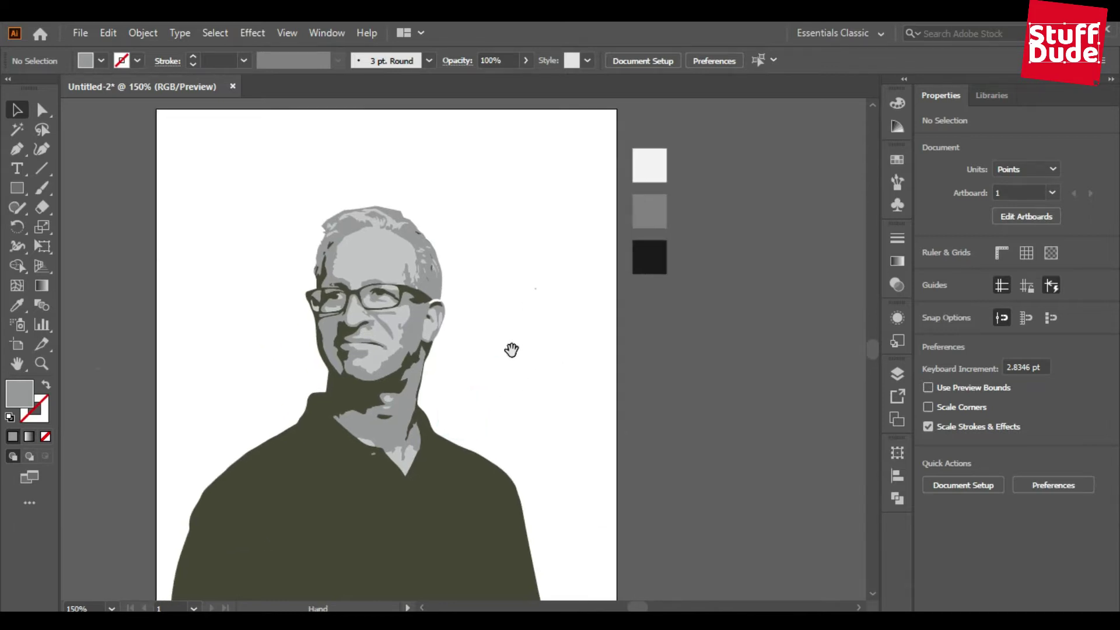
left_click(354, 251)
key("Delete")
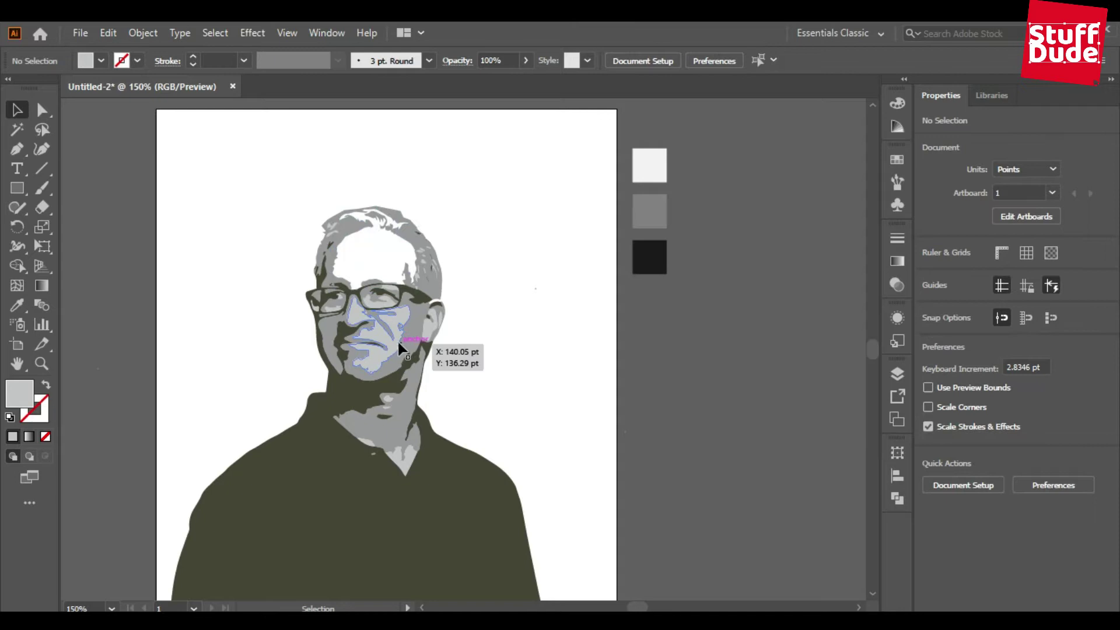
left_click(393, 345)
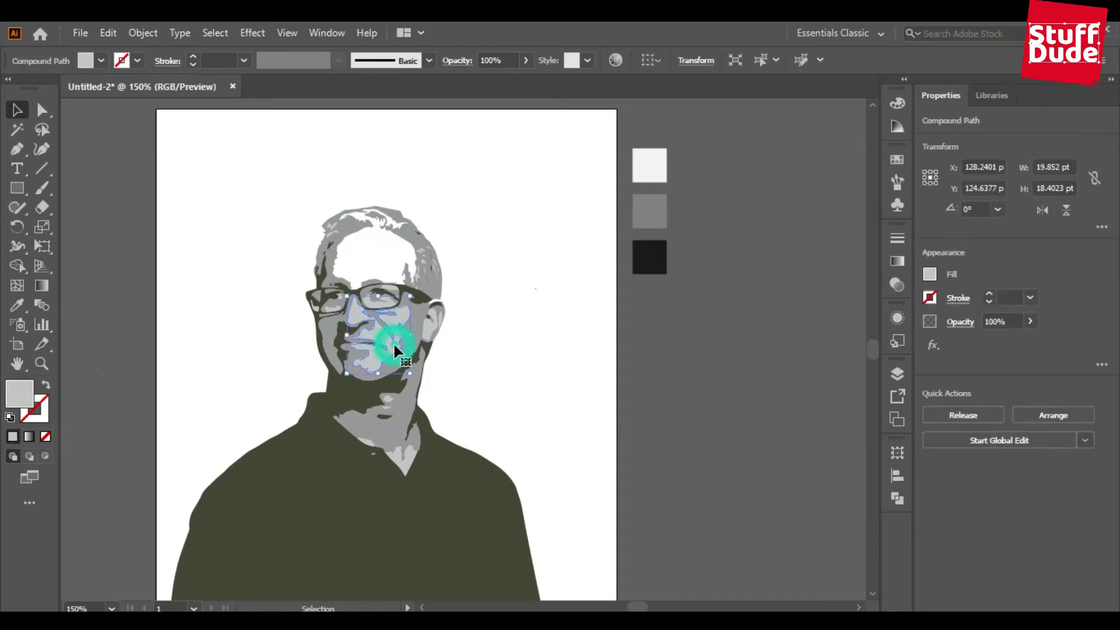
key("Delete")
left_click(397, 415)
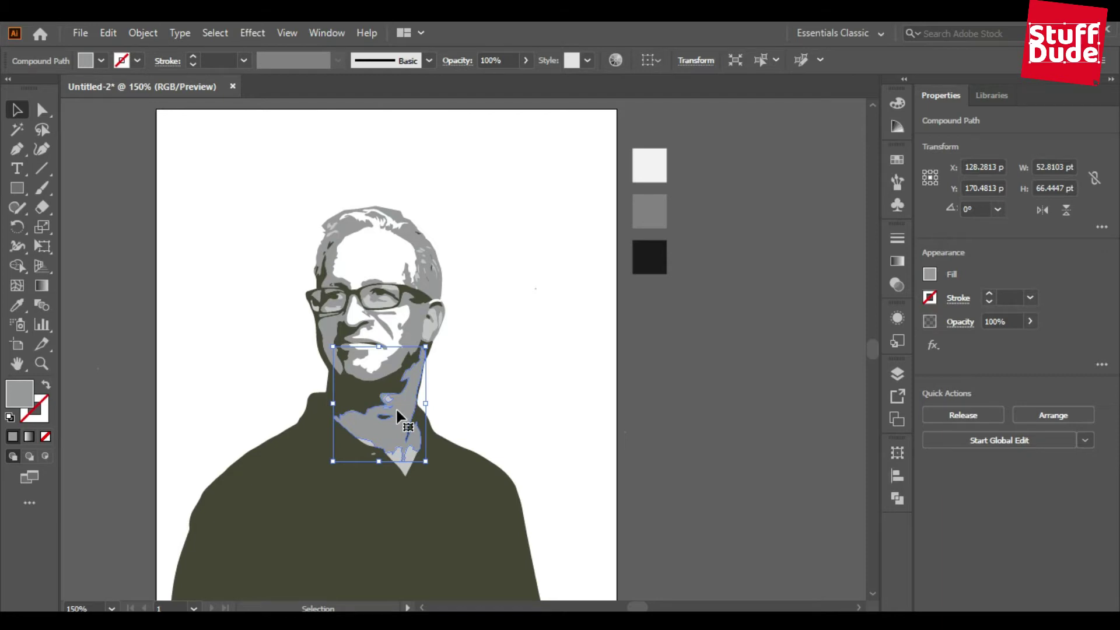
key("Delete")
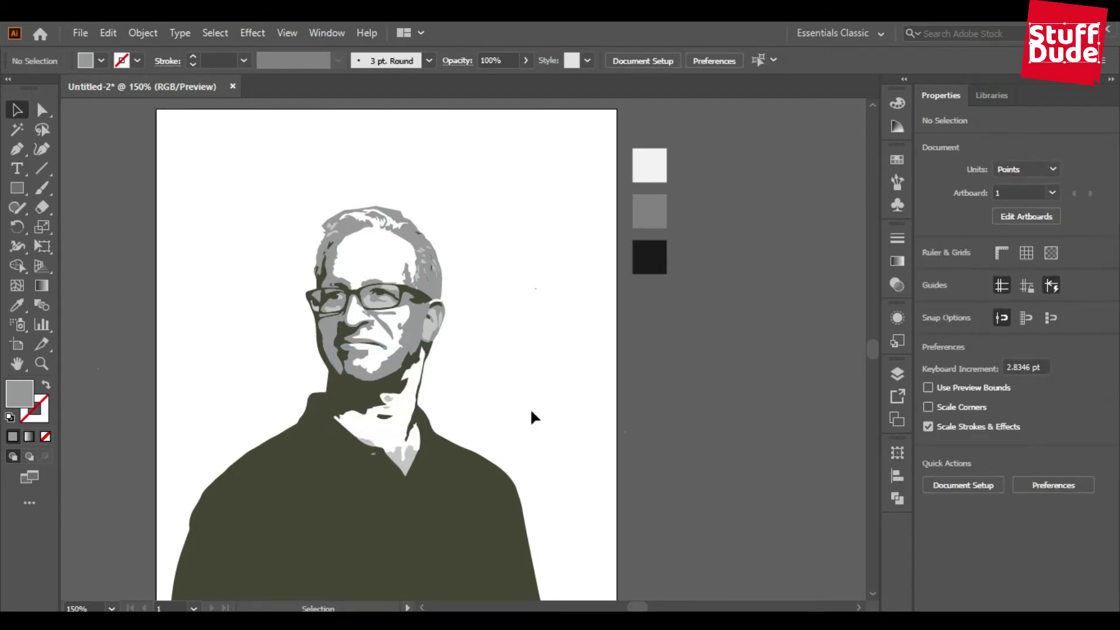
Step: Delete the remaining small grey patches on the neck and inside the collar opening
left_click(389, 400)
key("Delete")
left_click(402, 457)
key("Delete")
left_click(375, 446)
key("Delete")
left_click(387, 406)
left_click(388, 407)
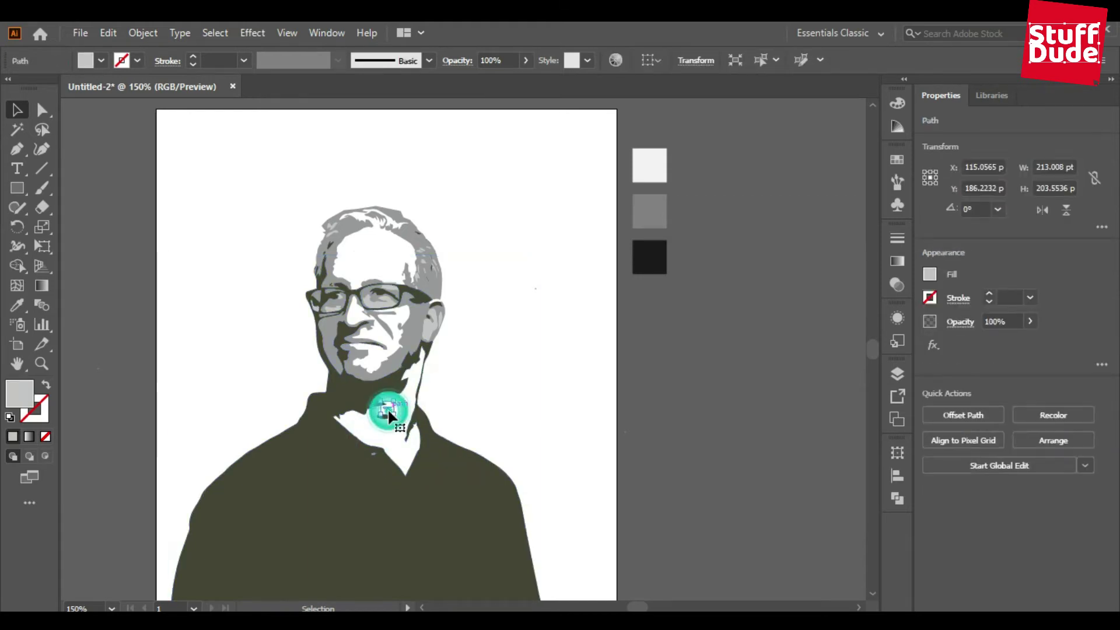
key("Delete")
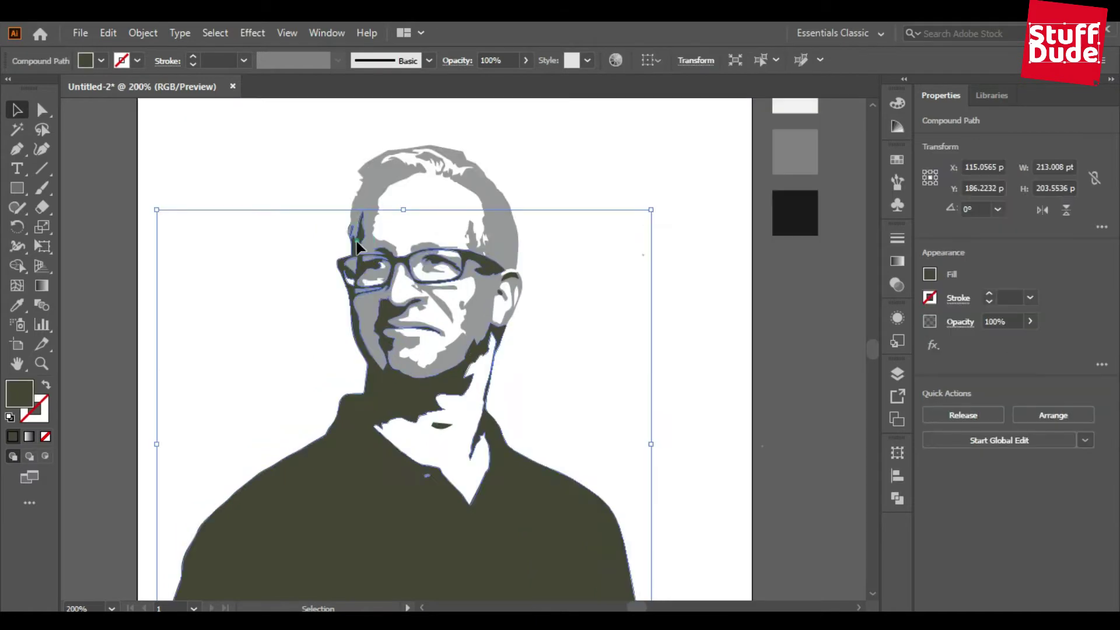
Step: Check which parts the dark shape and the grey face shape cover by moving each aside and putting it back
left_click_drag(357, 247, 270, 256)
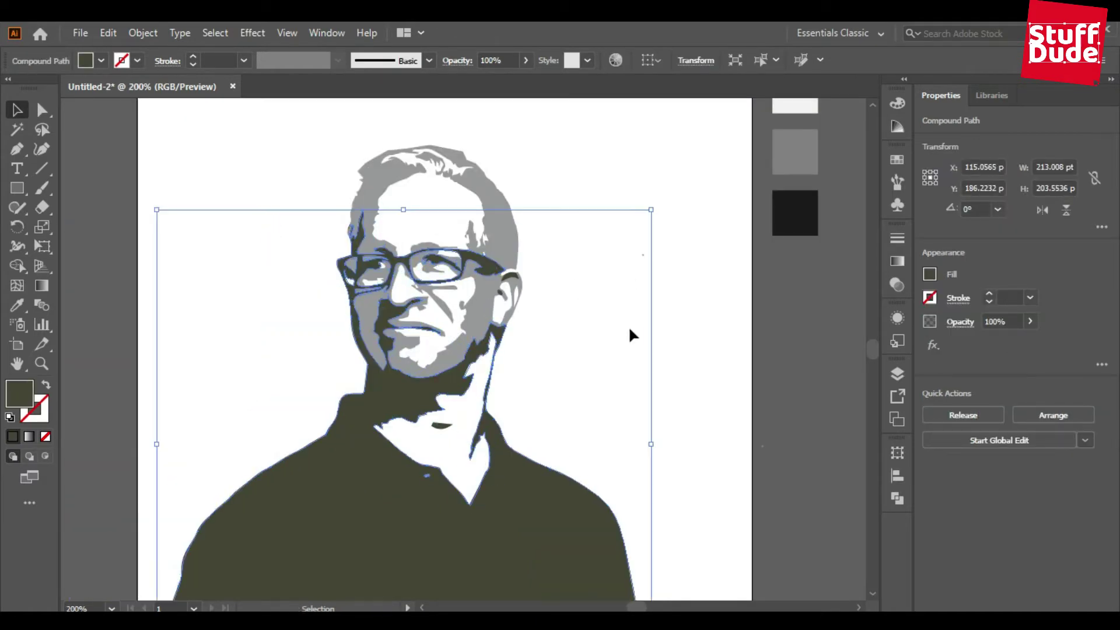
left_click(611, 327)
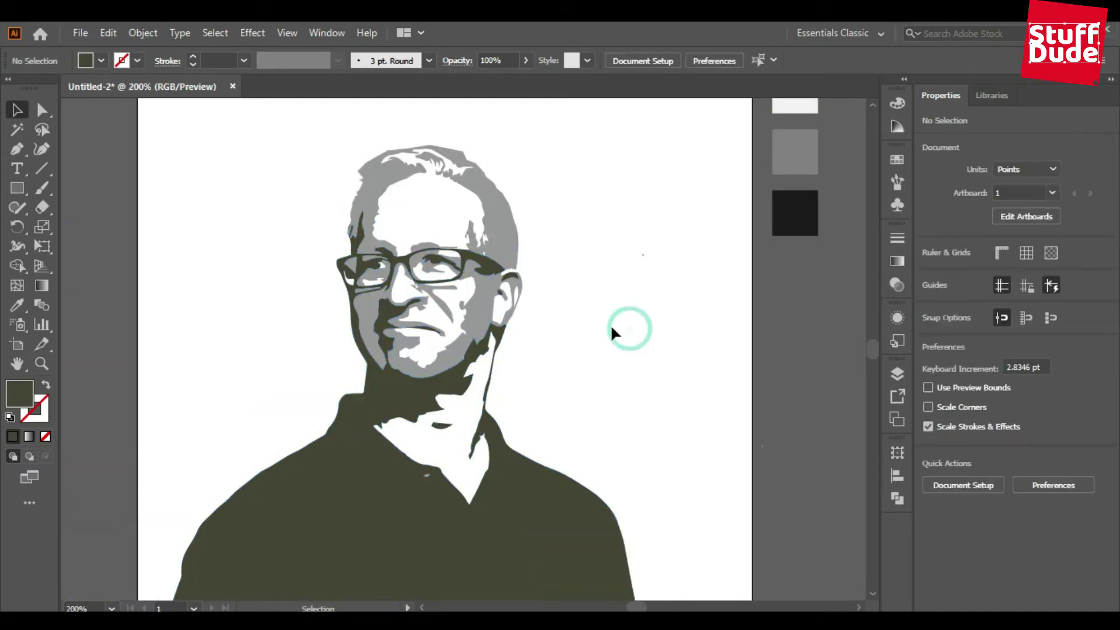
left_click_drag(480, 257, 729, 267)
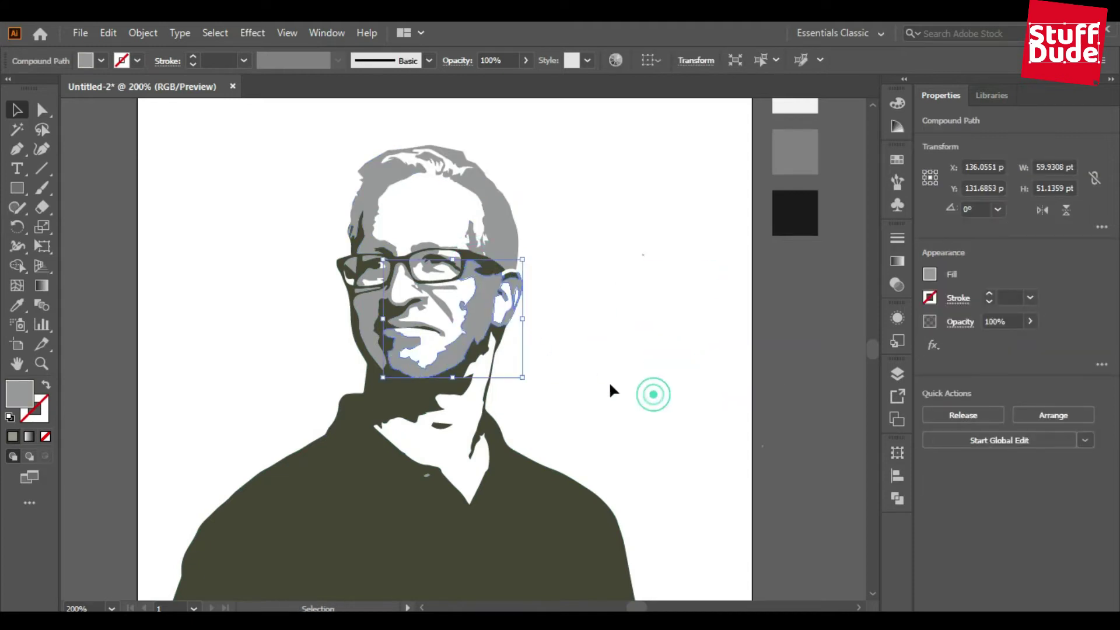
left_click(653, 394)
left_click_drag(408, 387, 257, 387)
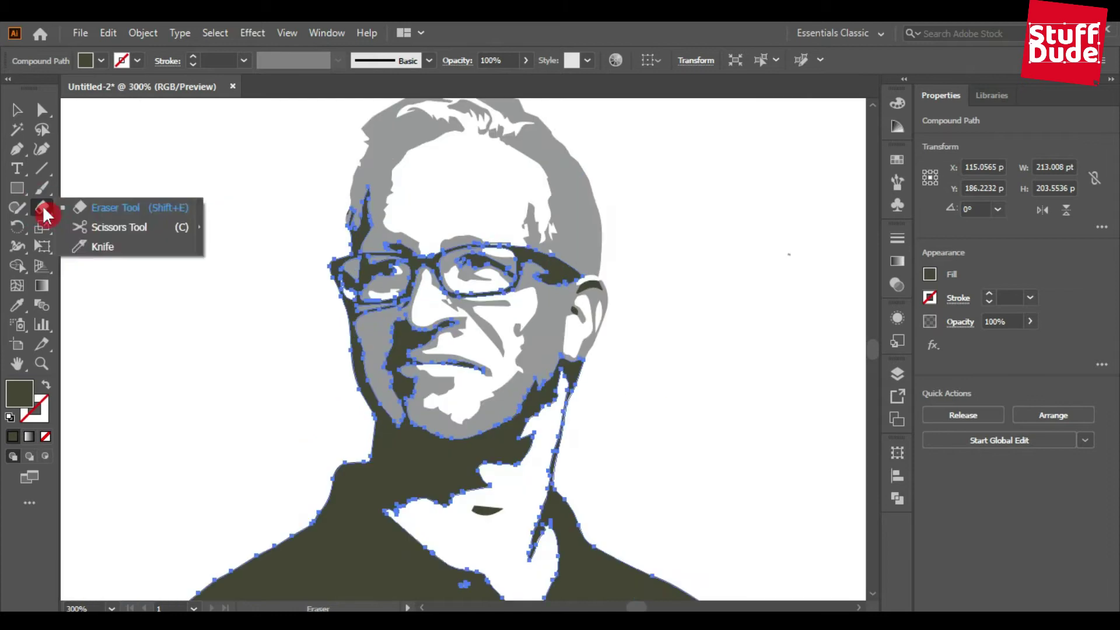
Step: Cut the dark shape with the Knife tool above and below the outer corner of the glasses to separate the frame
left_click_drag(50, 210, 102, 252)
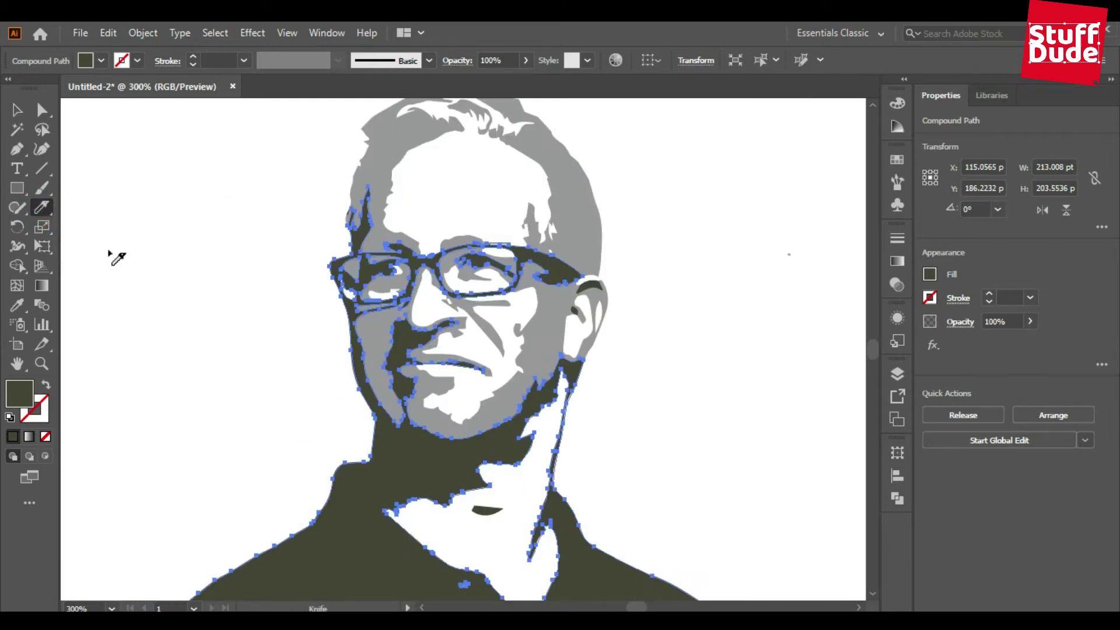
left_click(402, 277, "ctrl")
left_click(401, 277, "ctrl")
mouse_move(475, 396)
left_mouse_down()
mouse_move(452, 414)
mouse_move(478, 407)
mouse_move(506, 374)
left_mouse_up()
key("ctrl+z")
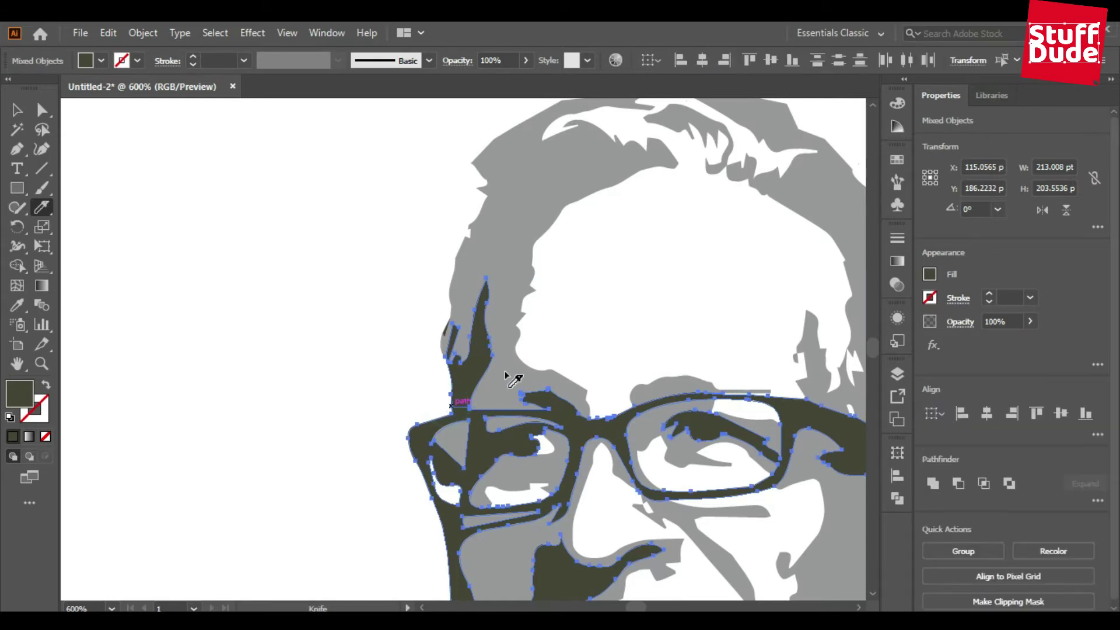
left_click_drag(513, 420, 403, 189)
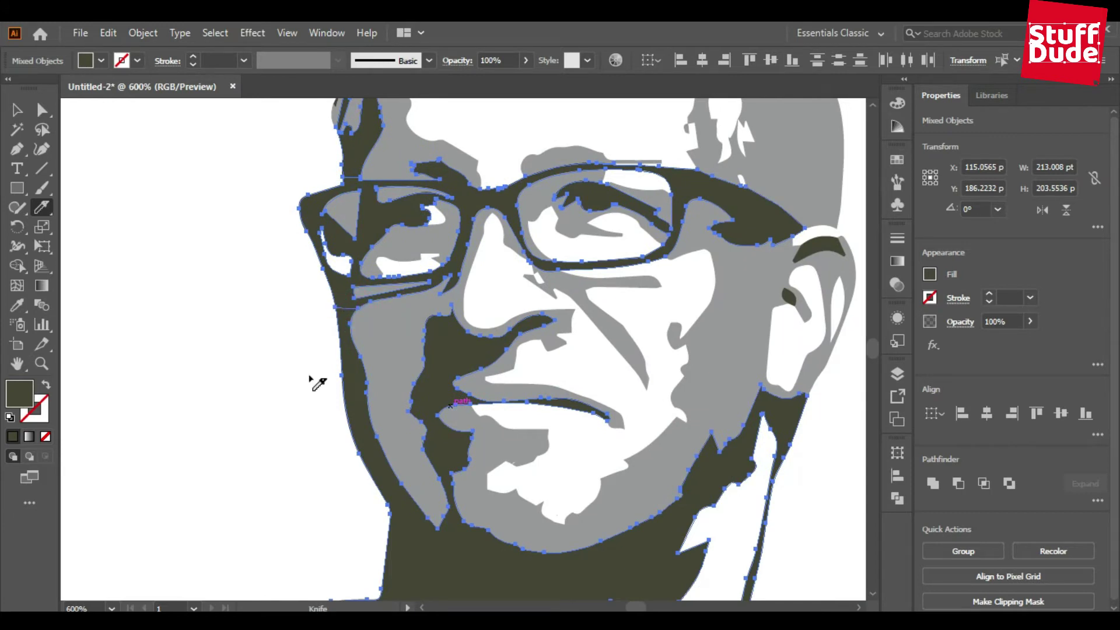
Step: Cut the dark shape with the Knife along the collar line, from the neck's outer edge to the collar opening
left_click_drag(424, 507, 426, 364)
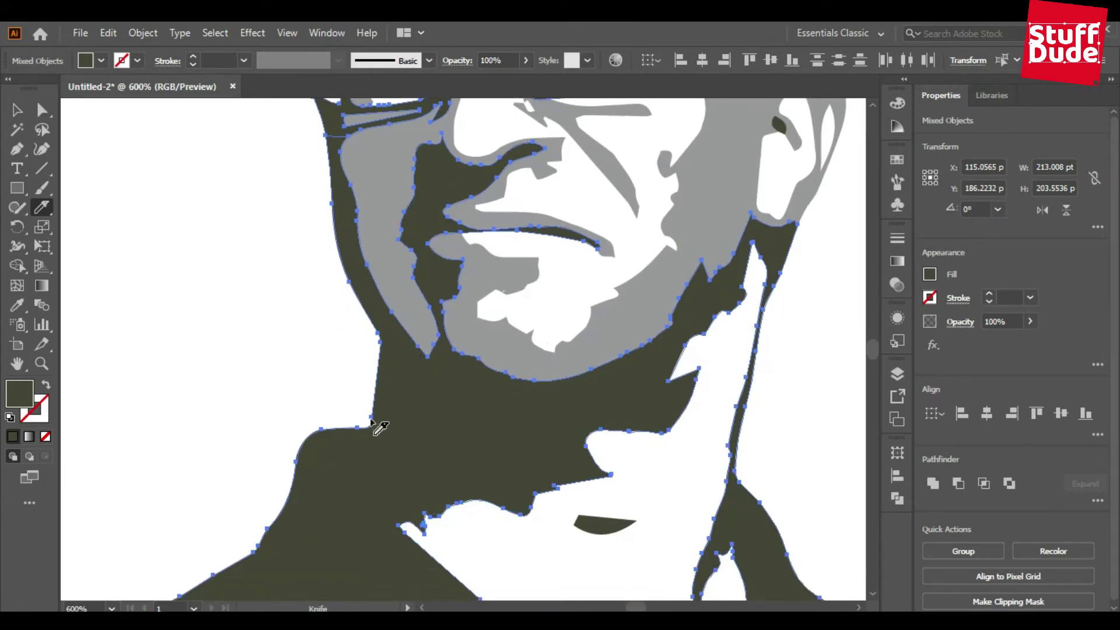
left_click_drag(382, 457, 410, 520)
key("v")
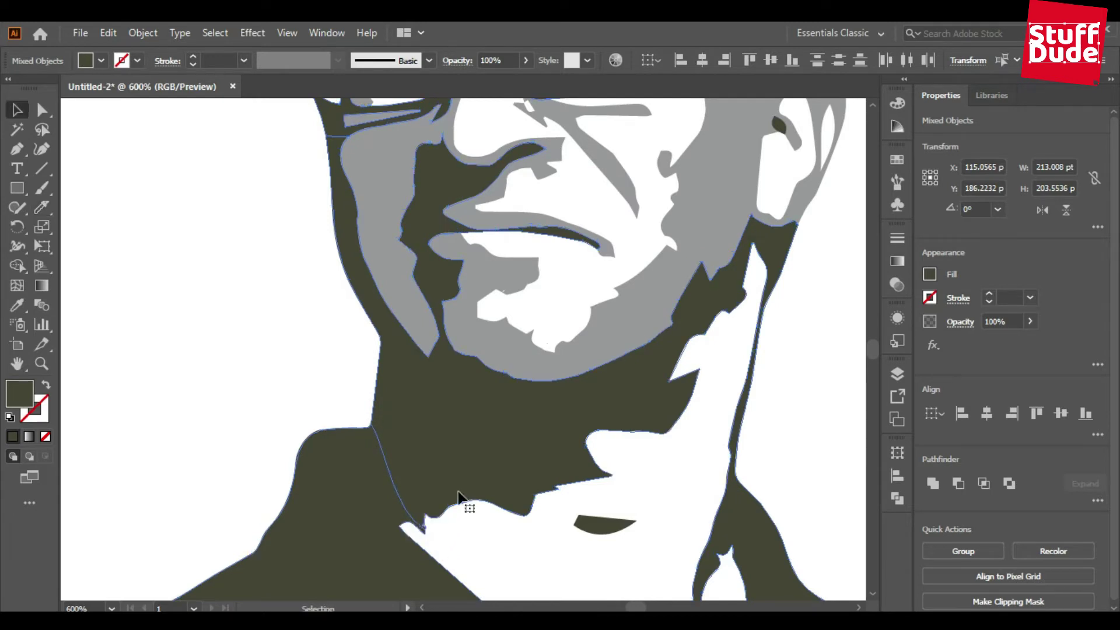
Step: Select the dark shirt and neck piece, release its compound path, and clear the selection
left_click(335, 470)
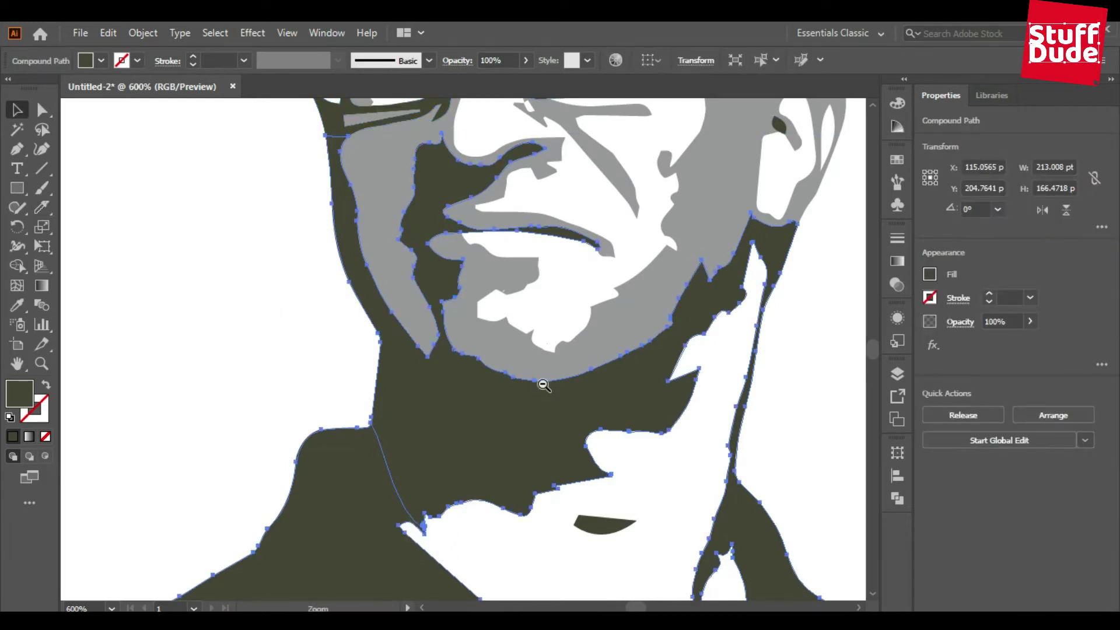
scroll(543, 384, "down", 2)
right_click(342, 350)
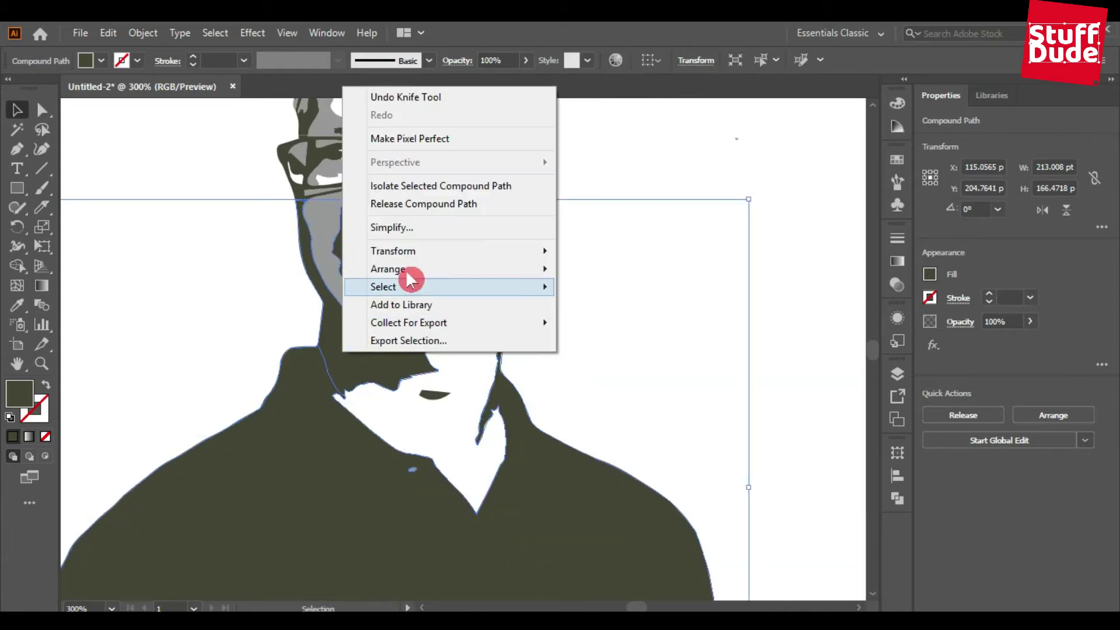
left_click(426, 207)
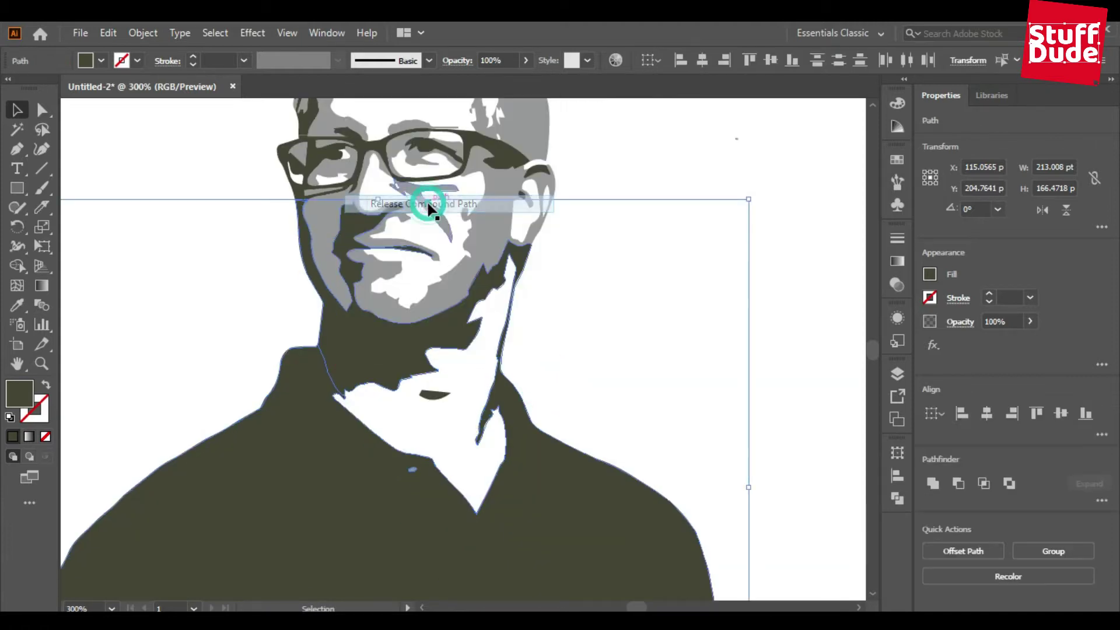
left_click(653, 155)
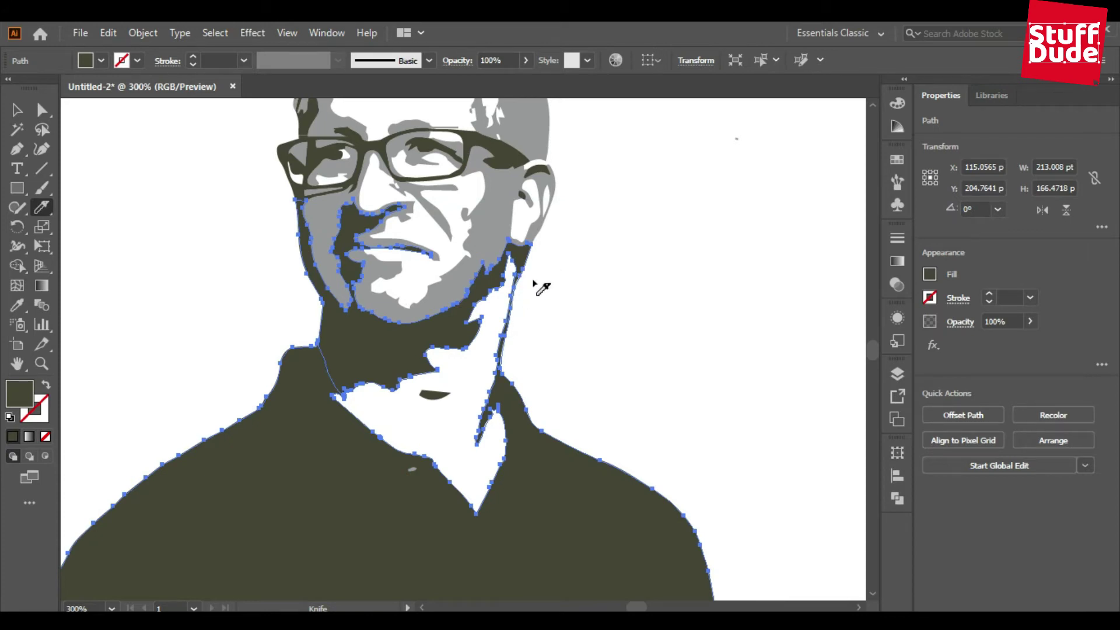
Step: Cut the thin dark strip below the ear with the Knife to split the shirt from the neck, and select the shirt
left_click_drag(522, 284, 503, 303)
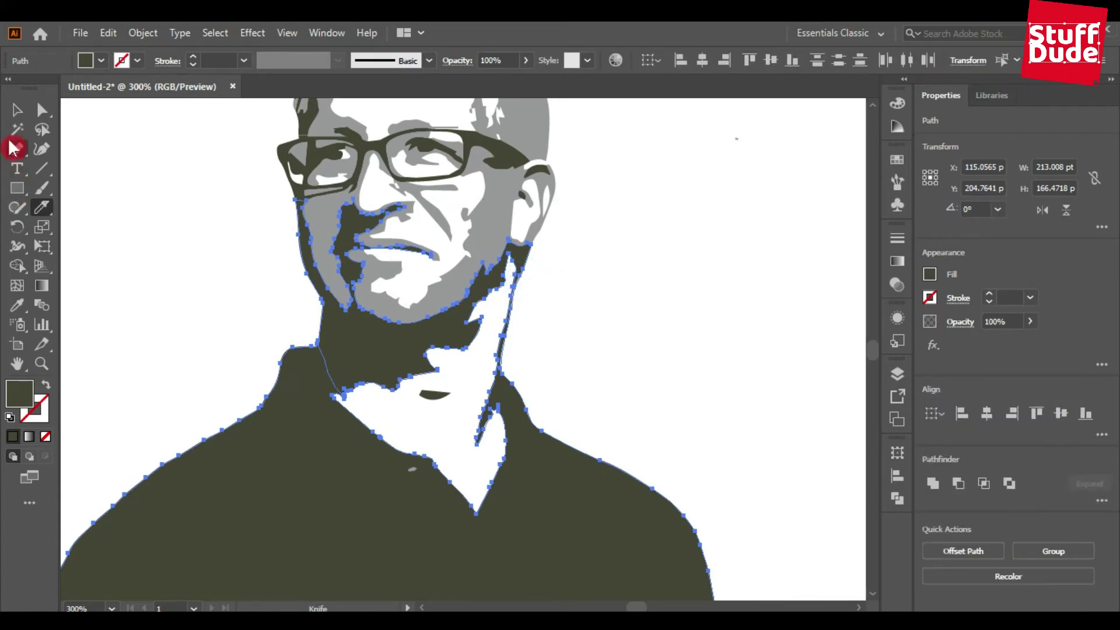
left_click(21, 117)
left_click(121, 198)
left_click(290, 465)
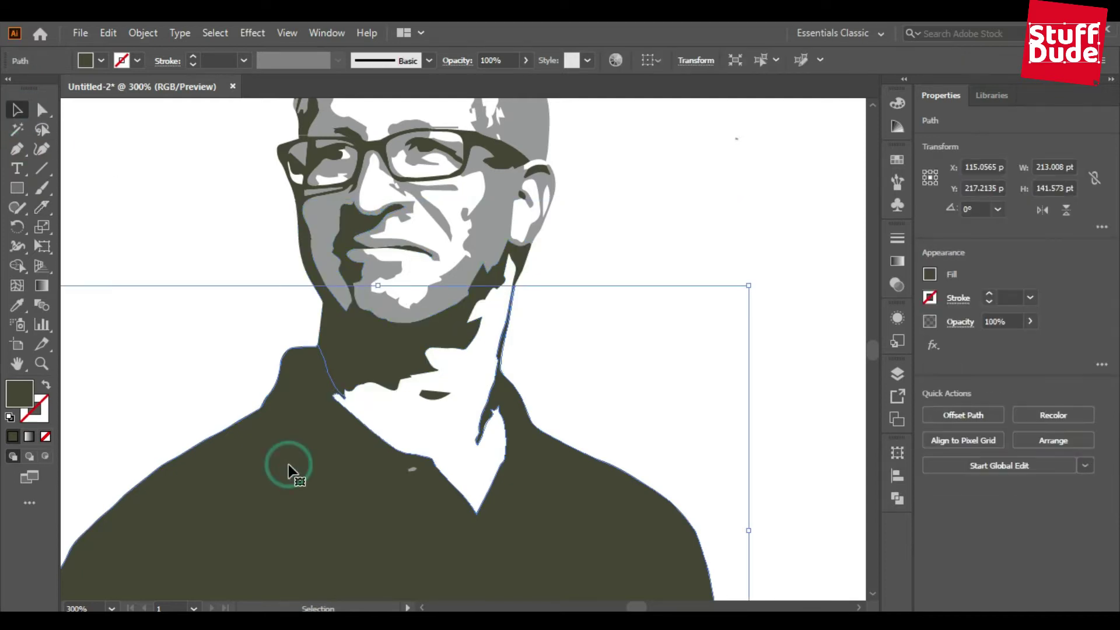
Step: Check that the shirt, neck shadow and glasses are separate by moving each one aside and undoing every move
left_click(585, 392, "ctrl+alt")
left_click_drag(438, 452, 534, 489)
key("ctrl+z")
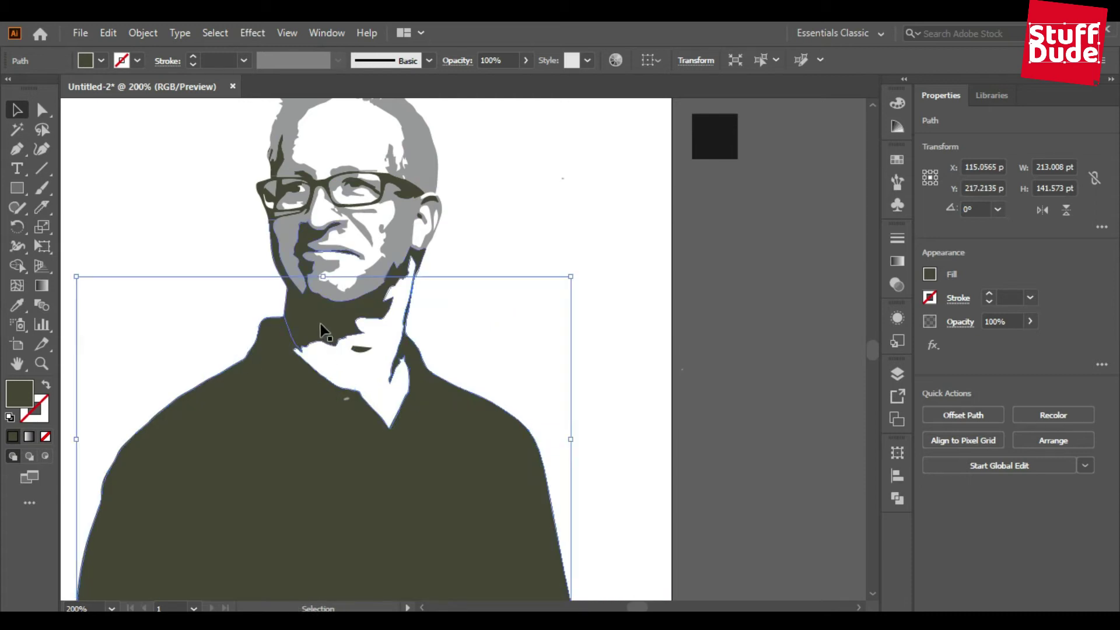
left_click_drag(319, 323, 241, 306)
key("ctrl+z")
left_click_drag(386, 179, 524, 185)
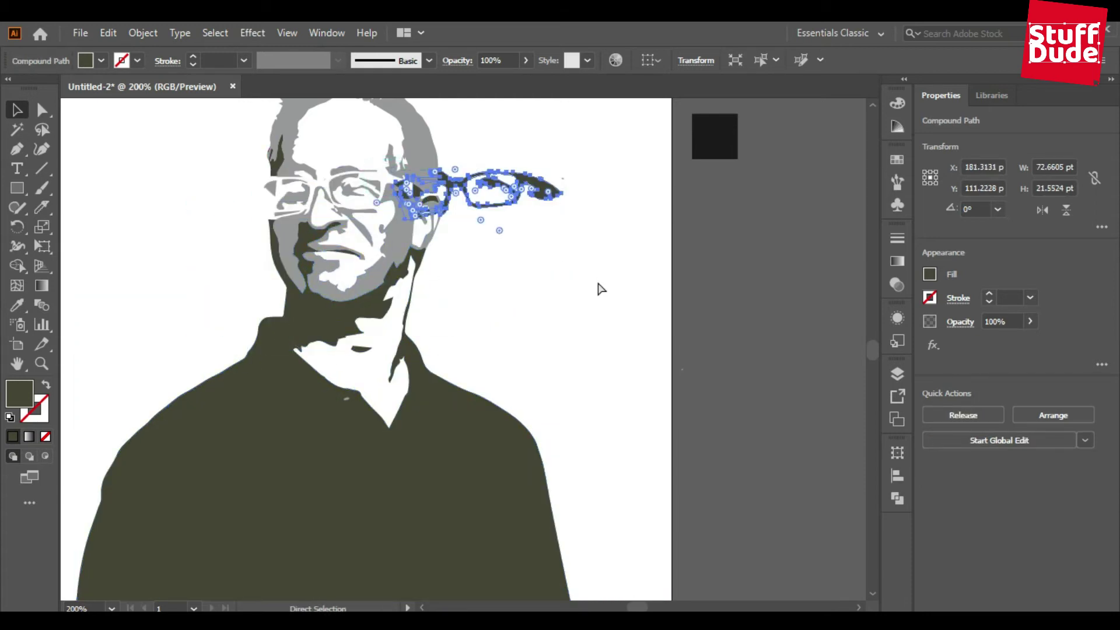
key("ctrl+z")
left_click(301, 236)
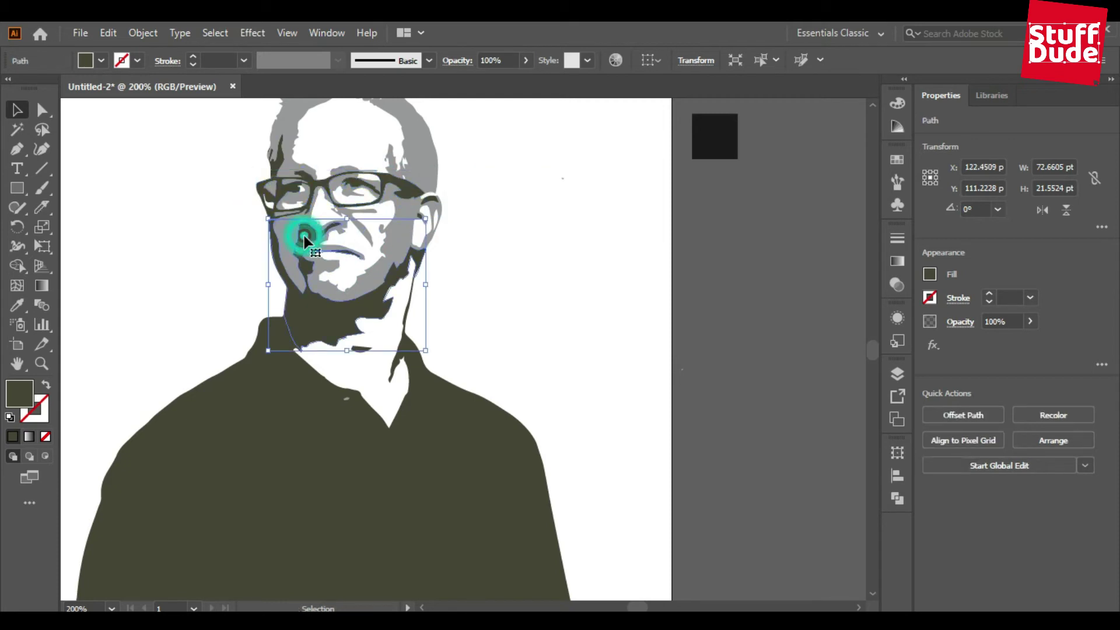
left_click_drag(309, 313, 424, 317)
key("ctrl+z")
left_click(502, 285)
Step: Select the grey hair group and add a Scribble effect to it
left_click_drag(478, 342, 525, 416)
left_click(466, 198)
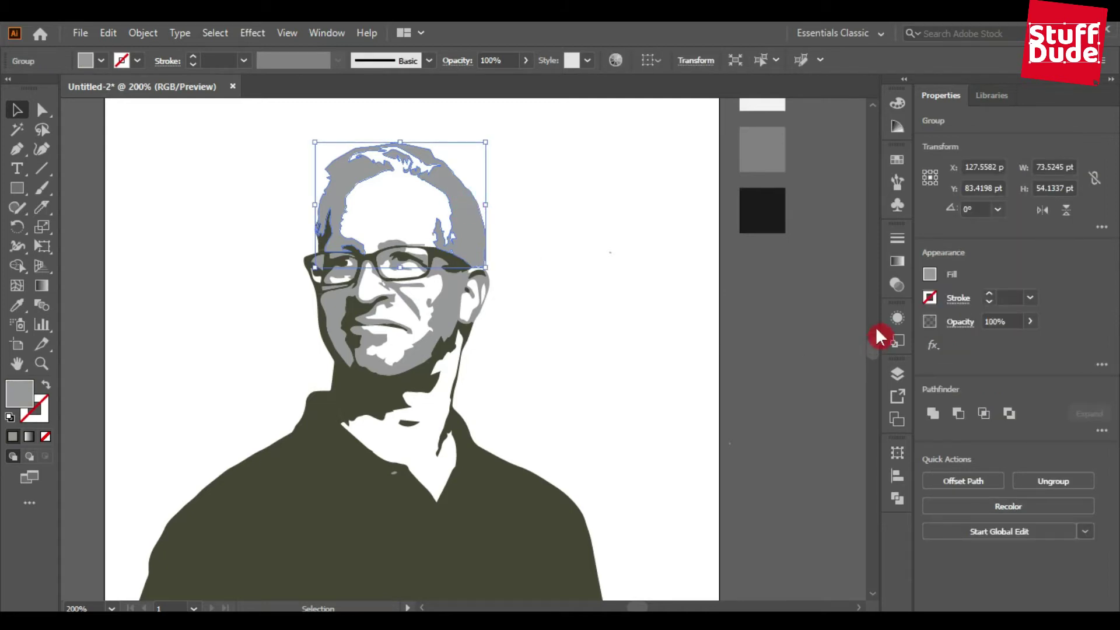
left_click(892, 315)
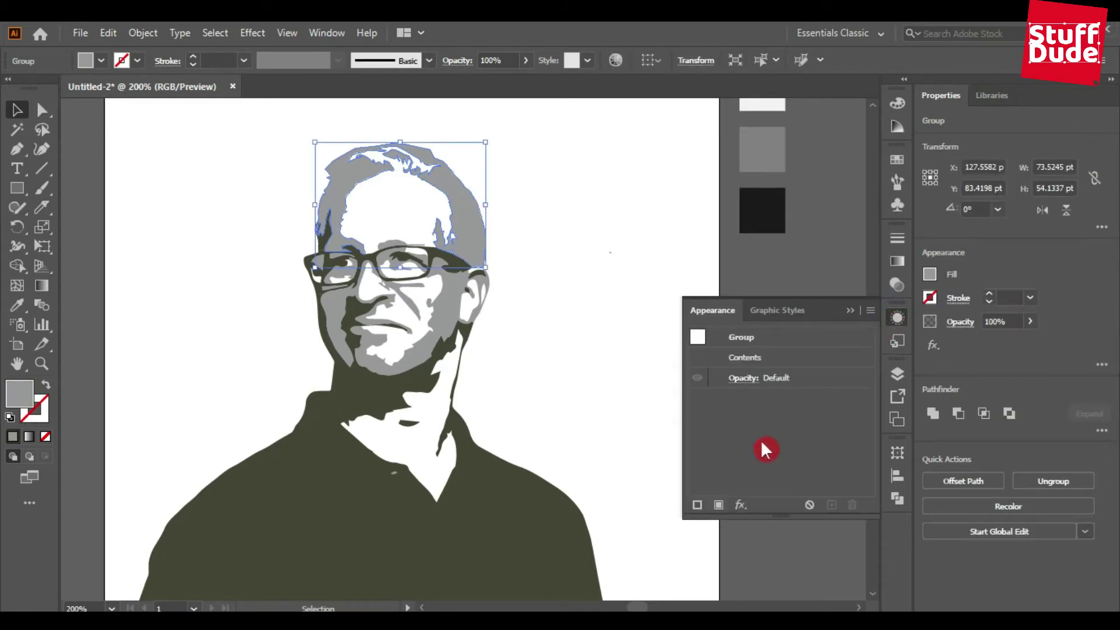
left_click(740, 506)
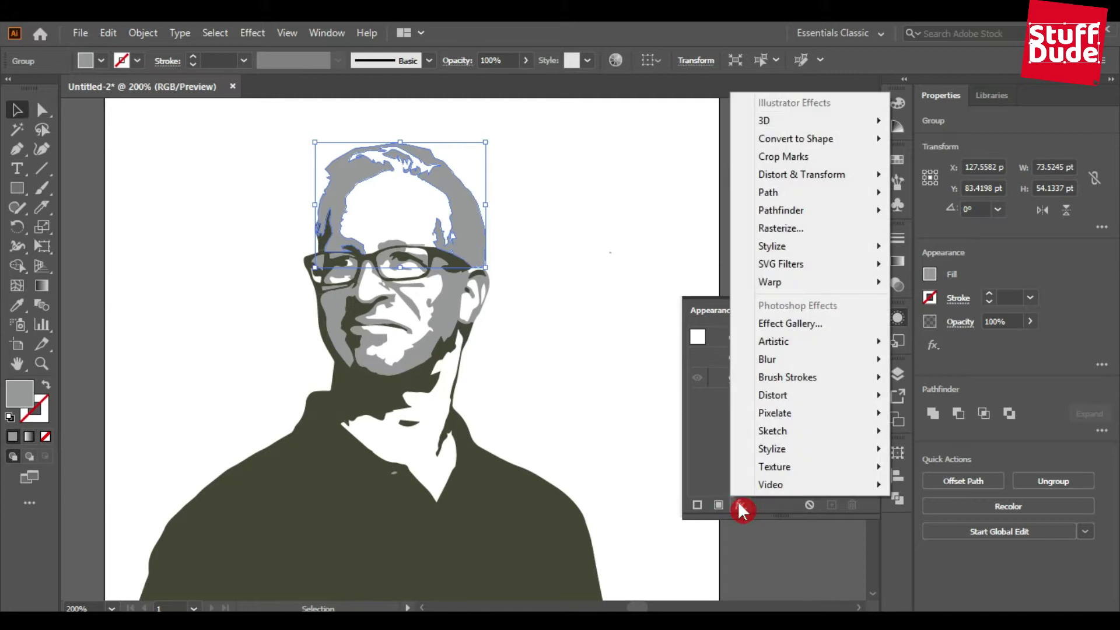
mouse_move(782, 264)
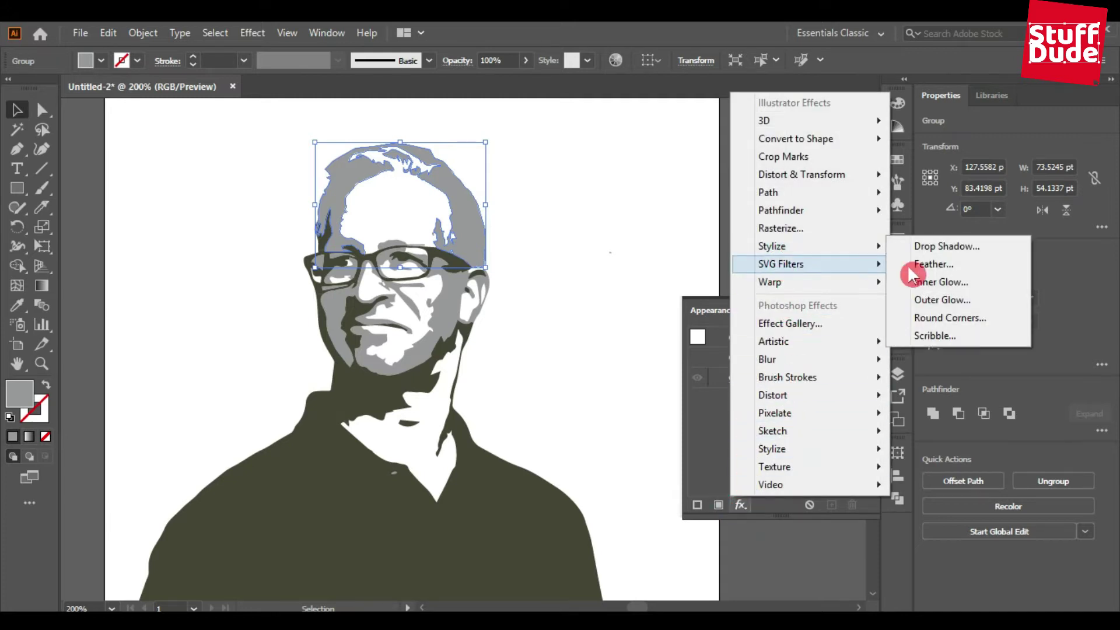
left_click(949, 333)
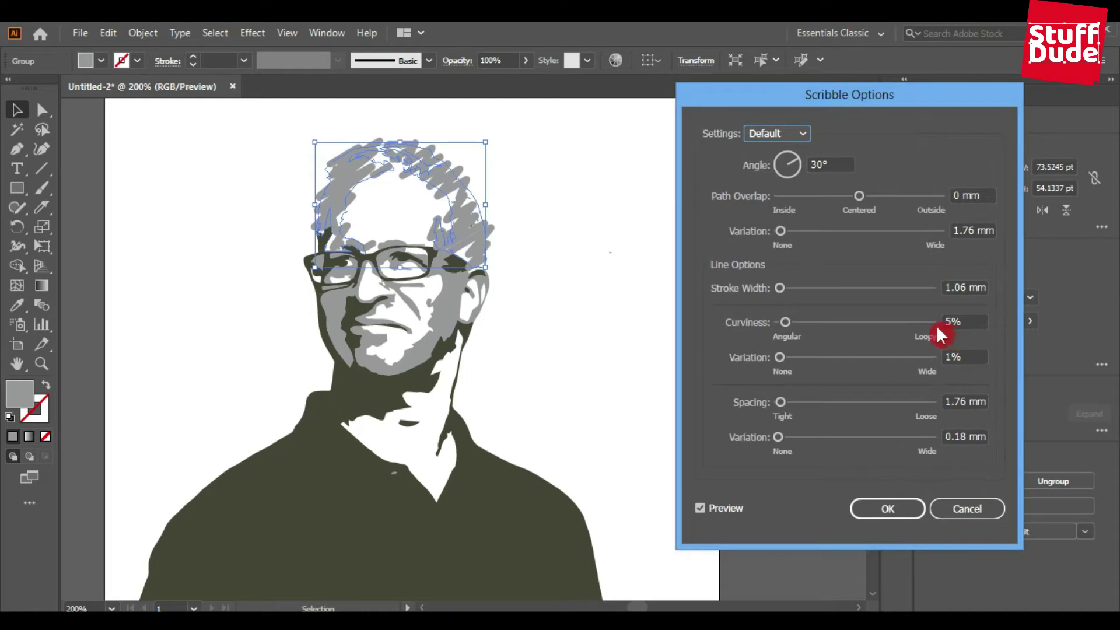
Step: Apply the Snarl scribble customized to angle 27°, path overlap -3.06 mm, stroke width 0.1 mm, curviness 49%, spacing 0.01 mm and spacing variation 0.2 mm
left_click(791, 136)
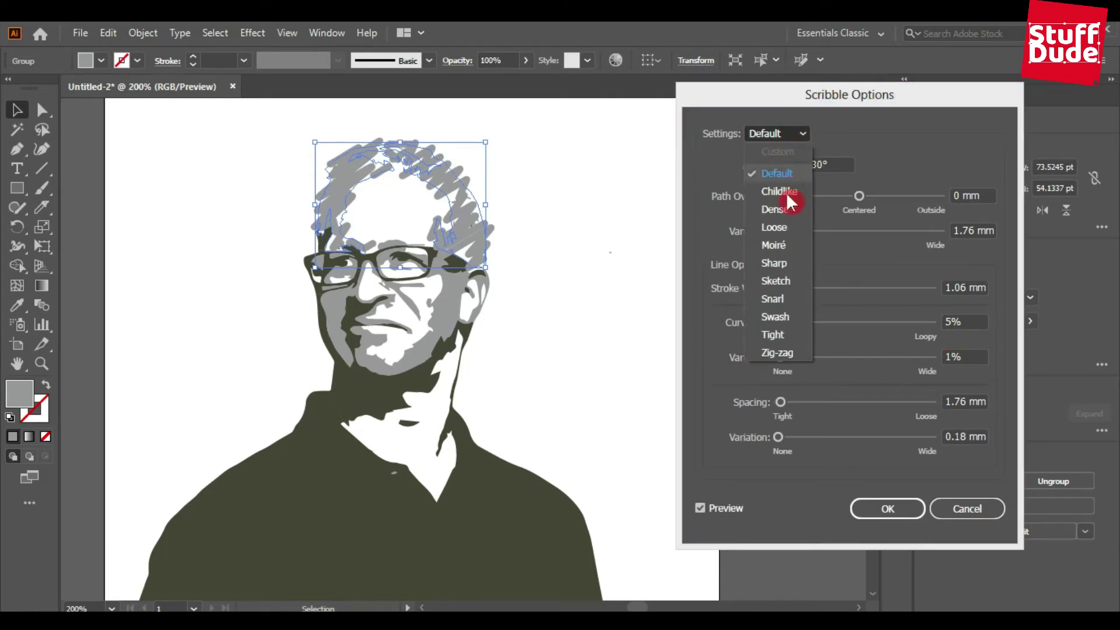
left_click(780, 299)
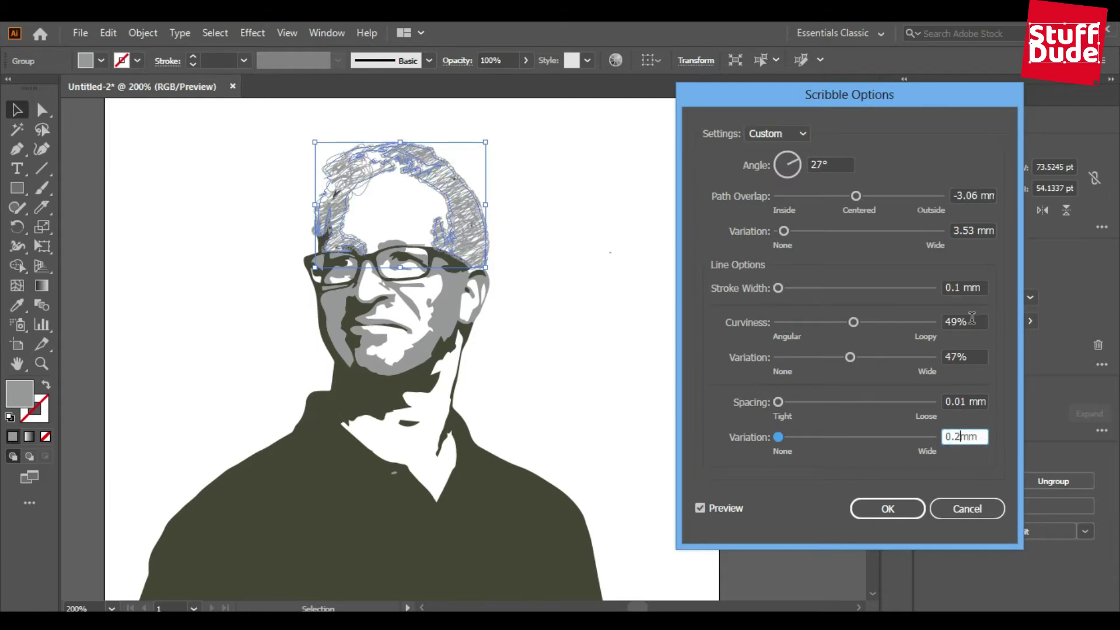
left_click(974, 319)
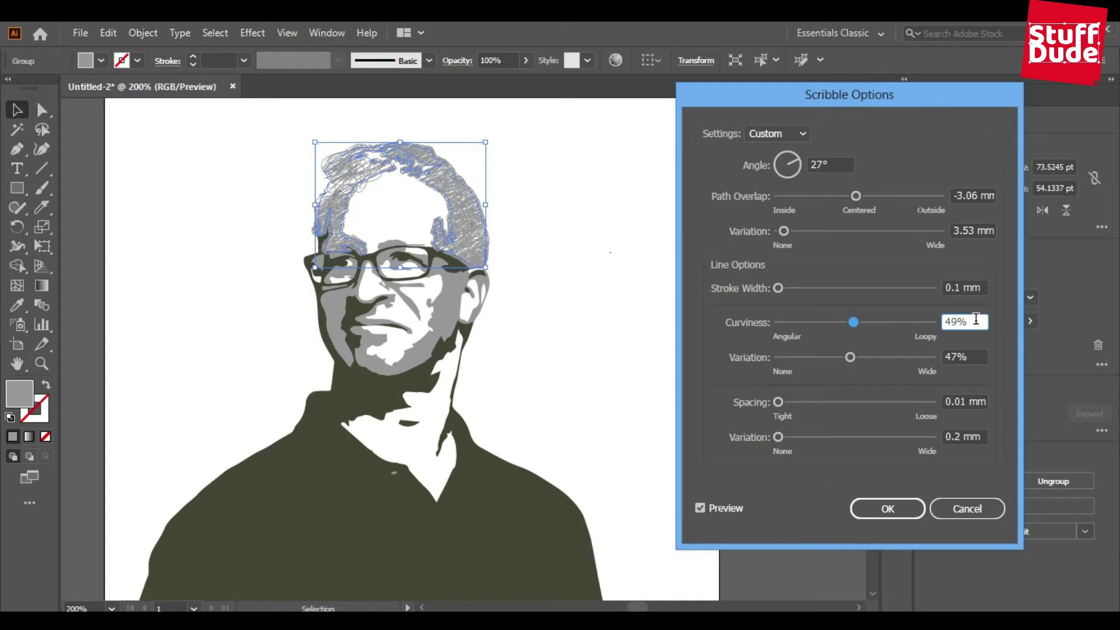
left_click(885, 508)
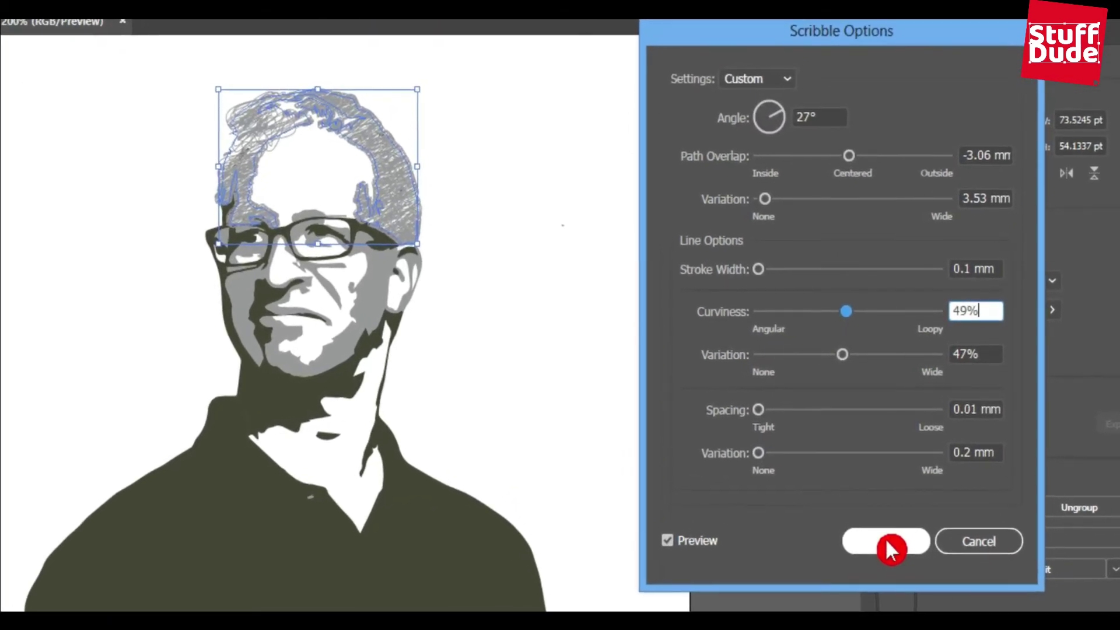
left_click(456, 372)
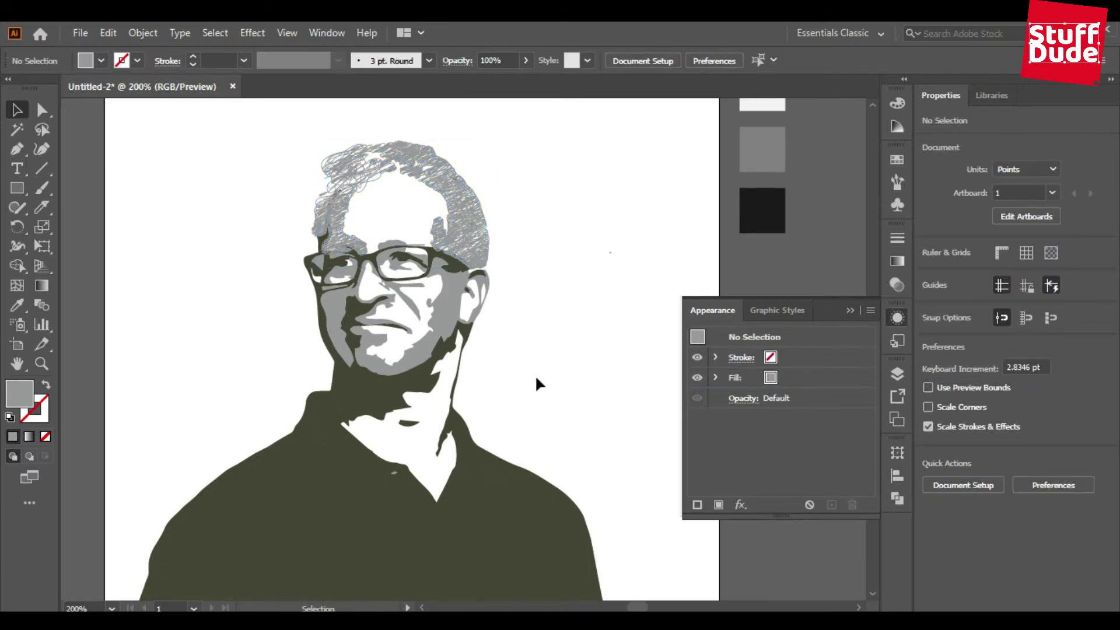
Step: Select all the grey face shapes together: the cheek, the chin and ear area, the eye shading and the piece behind the glasses' edge
left_click(339, 326)
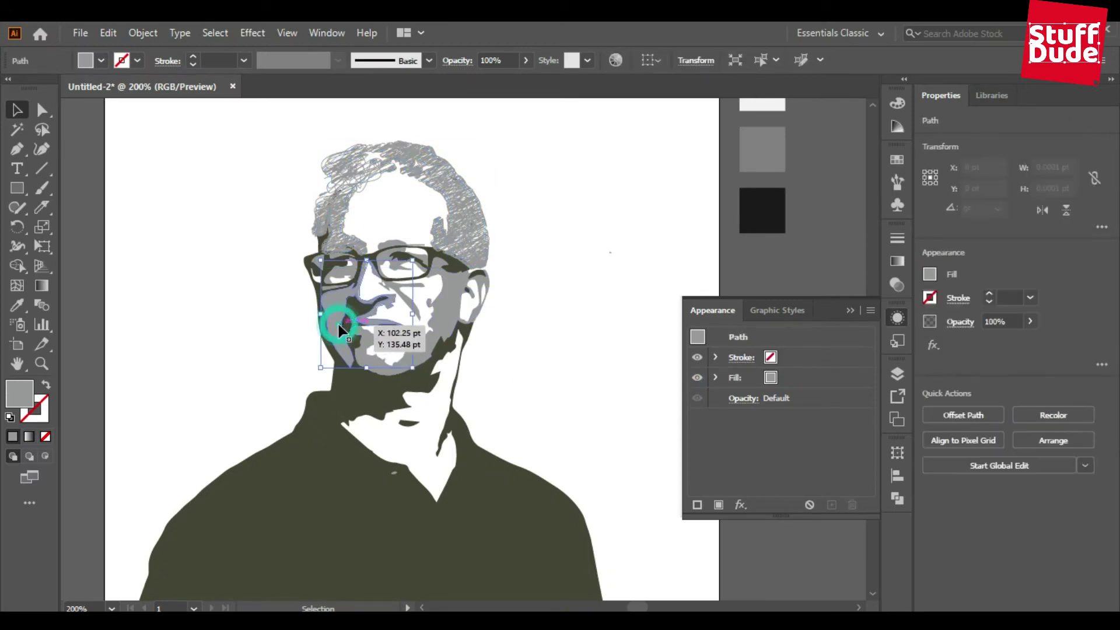
left_click(449, 314, "shift")
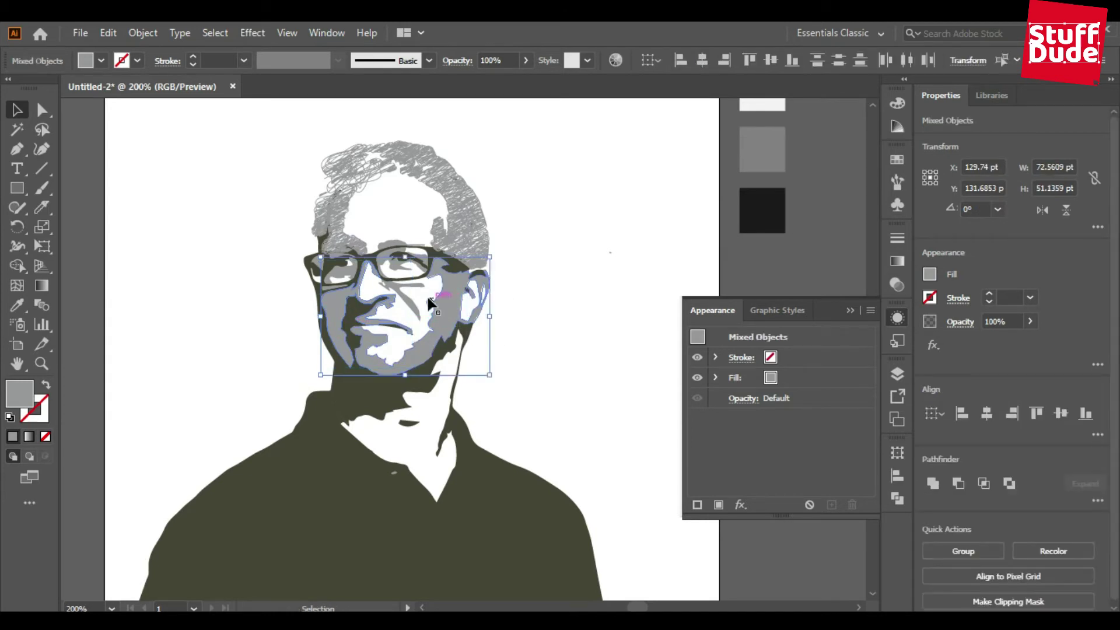
left_click(387, 252, "shift")
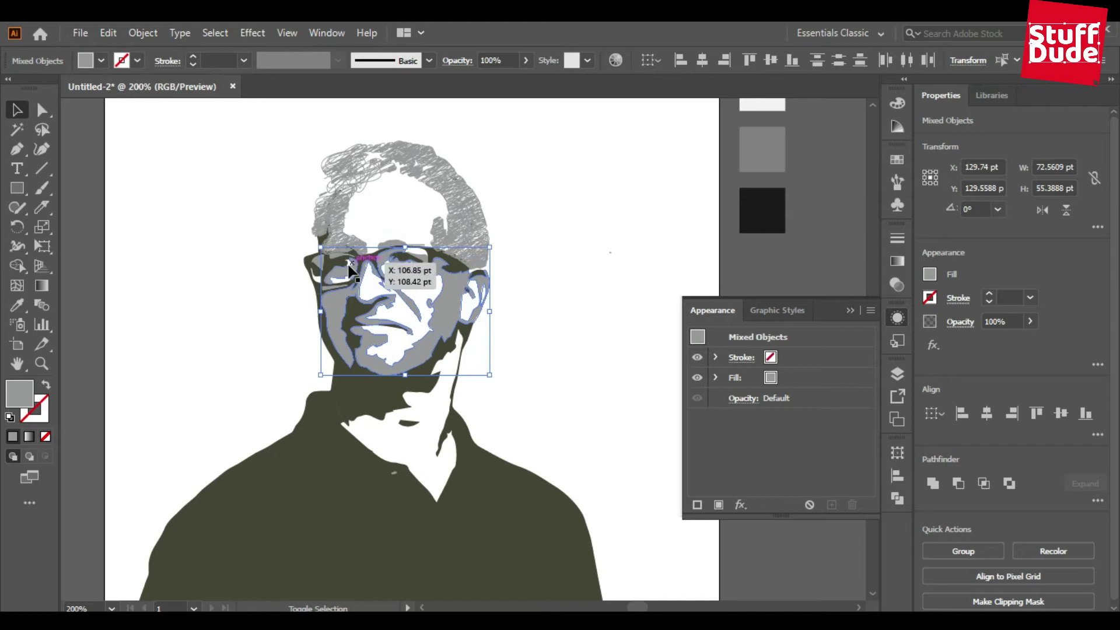
left_click(314, 257, "shift")
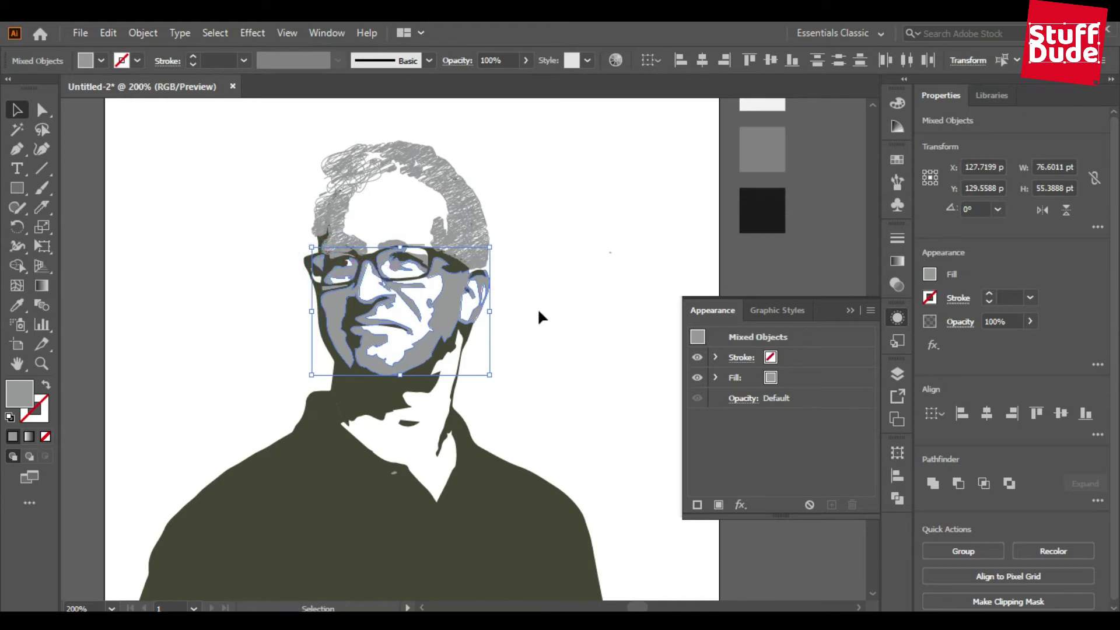
Step: Check which face shapes are selected by moving them aside, and undo each move
left_click_drag(459, 322, 589, 313)
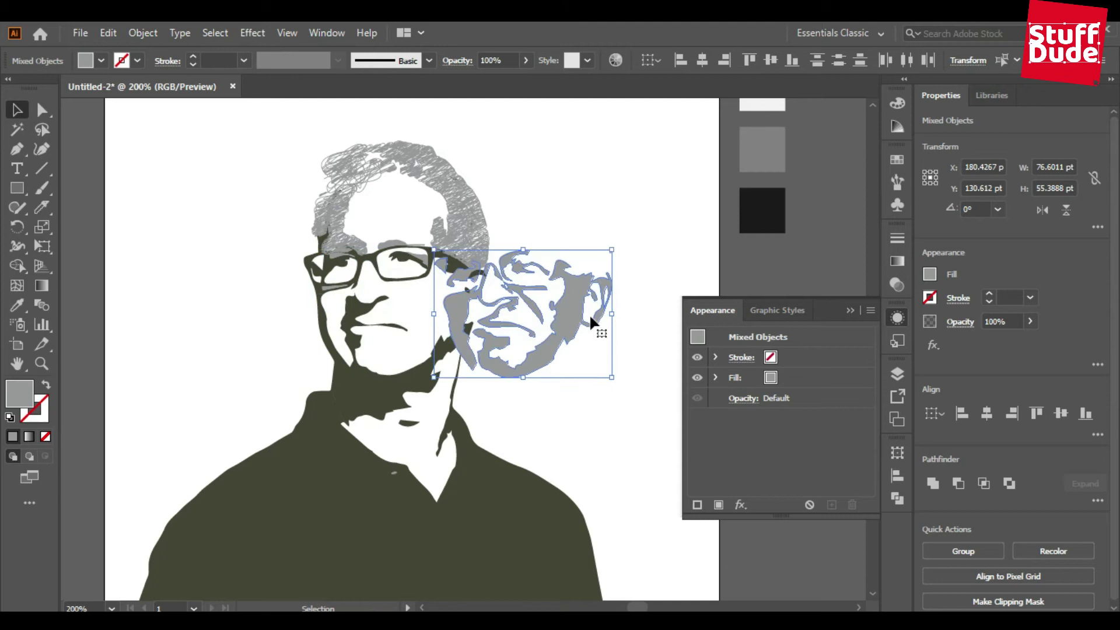
key("ctrl+z")
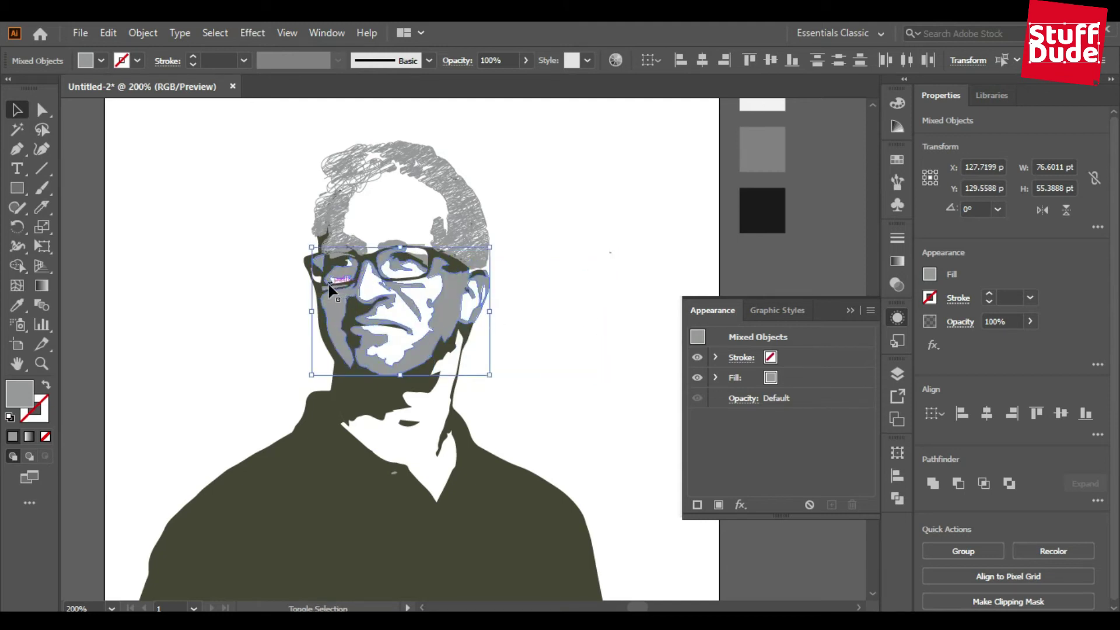
left_click_drag(330, 306, 436, 305)
key("ctrl+z")
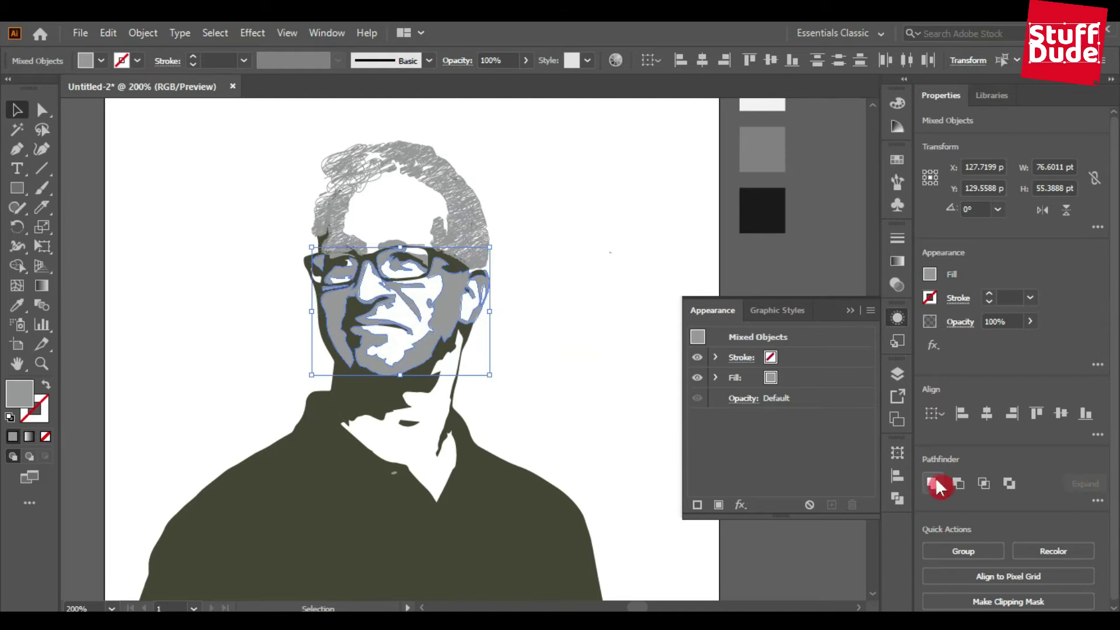
Step: Unite the selected grey face shapes and add a Scribble effect to the result
left_click(932, 484)
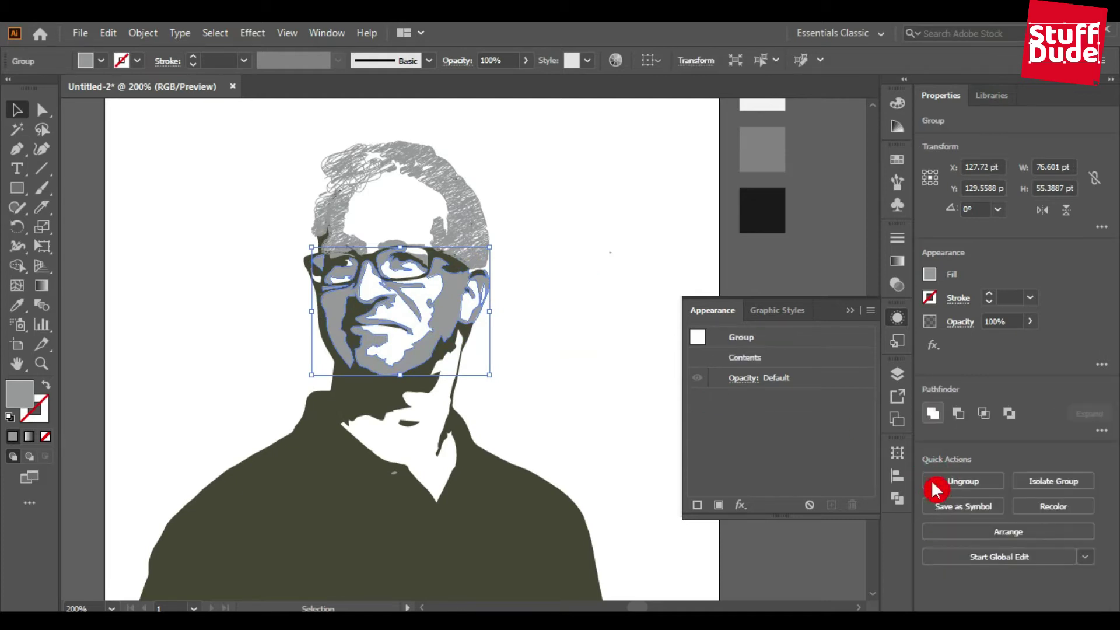
left_click(740, 505)
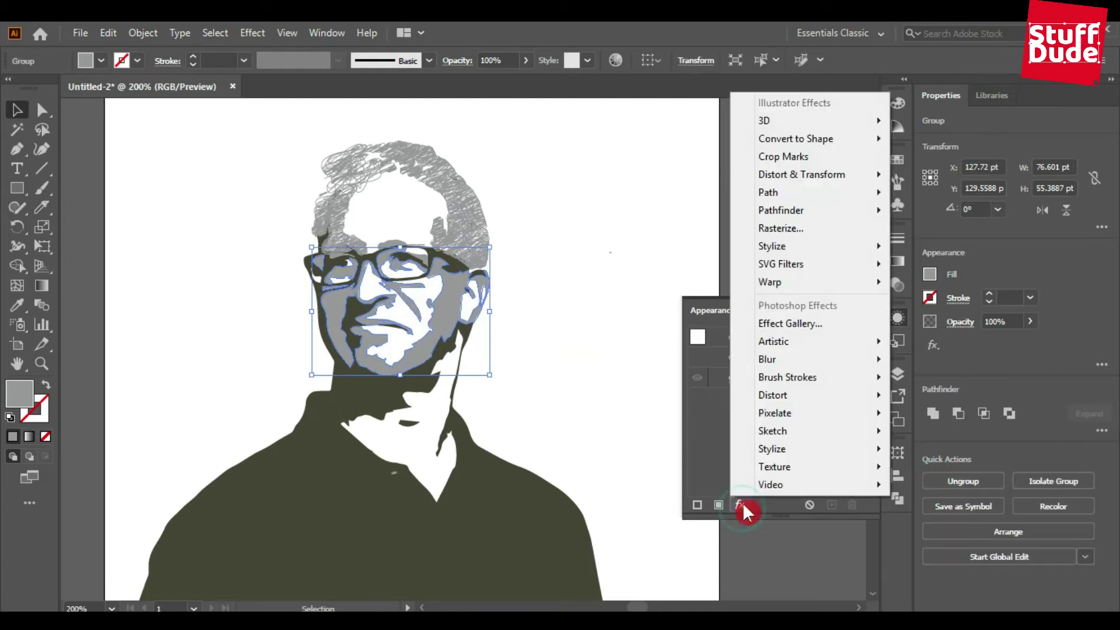
mouse_move(806, 268)
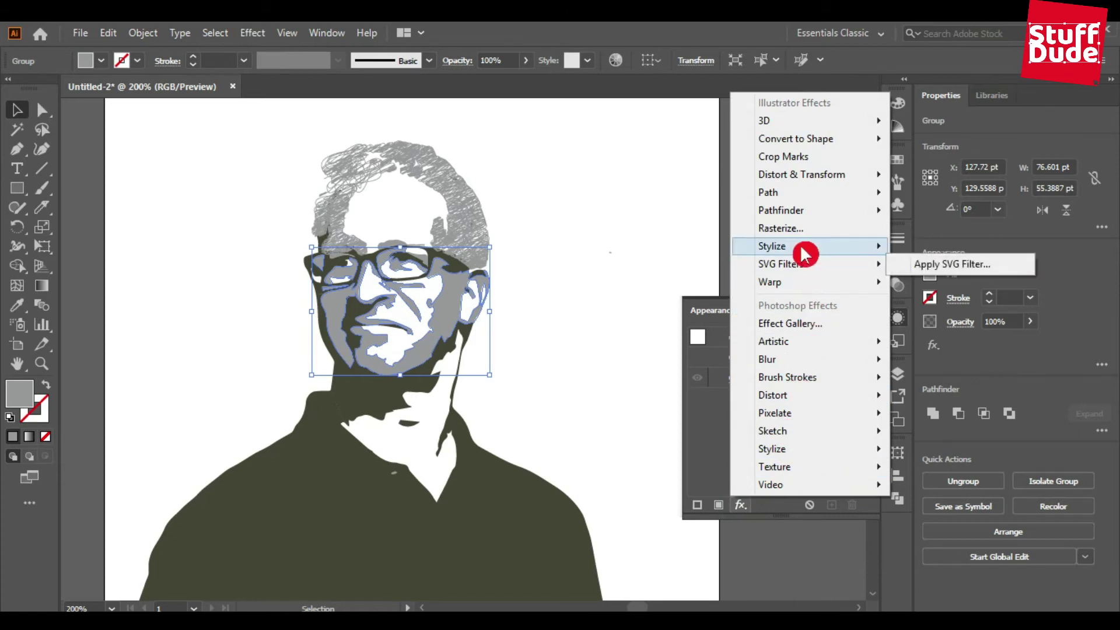
mouse_move(805, 247)
left_click(946, 337)
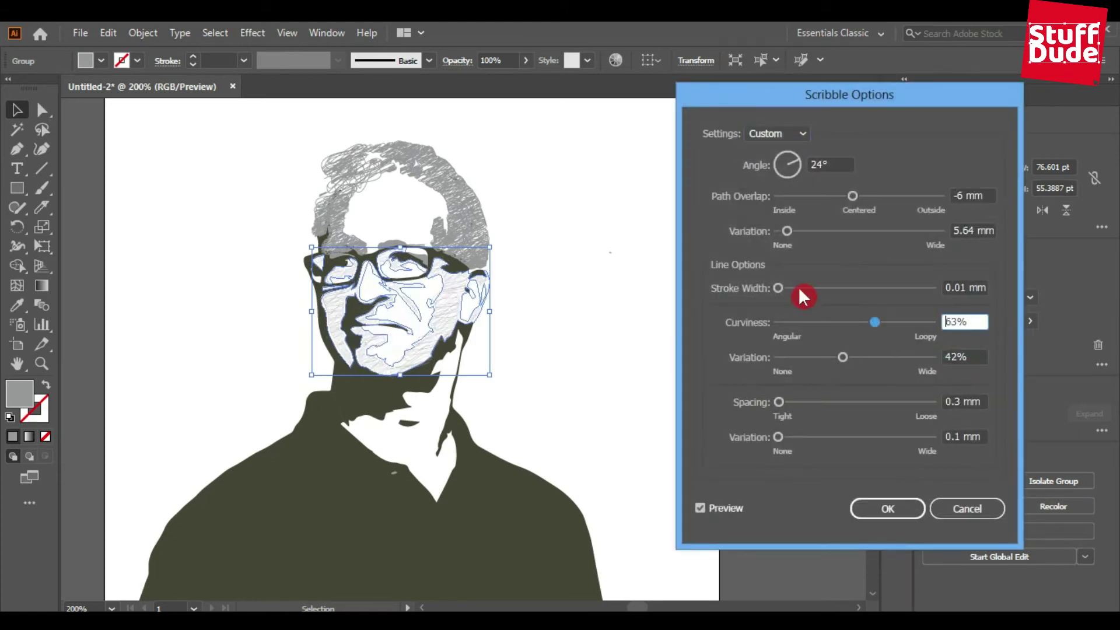
Step: Apply the face scribble with angle 24°, path overlap -6.12 mm, stroke width 0.01 mm, curviness 63%, spacing 0.1 mm and spacing variation 0.1 mm
left_click_drag(799, 287, 782, 282)
mouse_move(856, 196)
left_mouse_down()
mouse_move(842, 192)
mouse_move(853, 191)
left_mouse_up()
left_click_drag(779, 399, 774, 401)
left_click(778, 437)
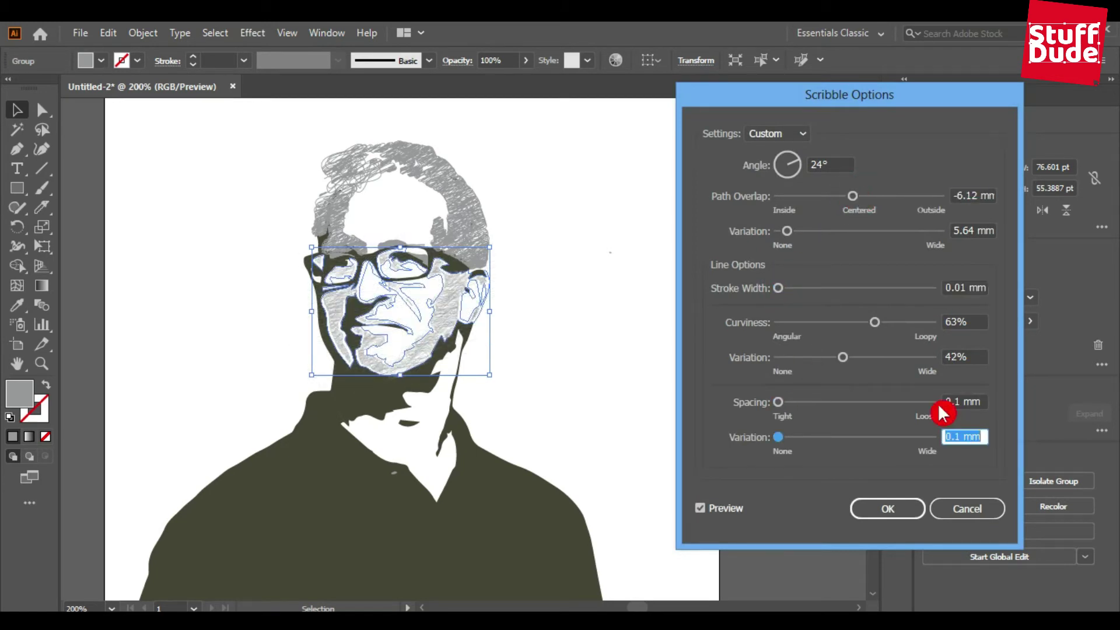
left_click(960, 402)
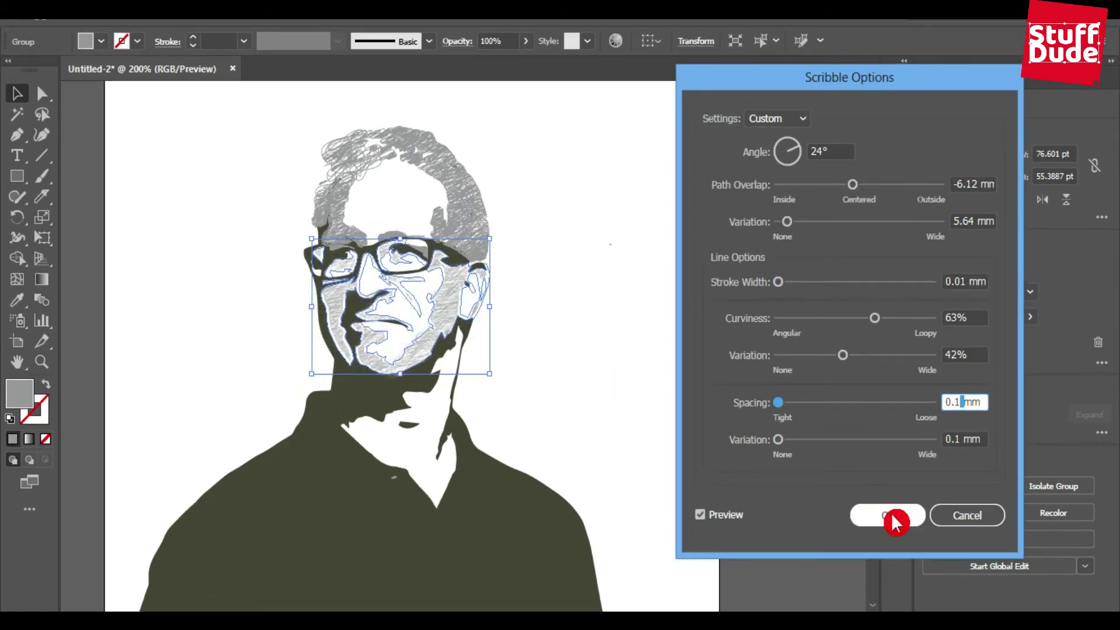
left_click(894, 519)
left_click(602, 359)
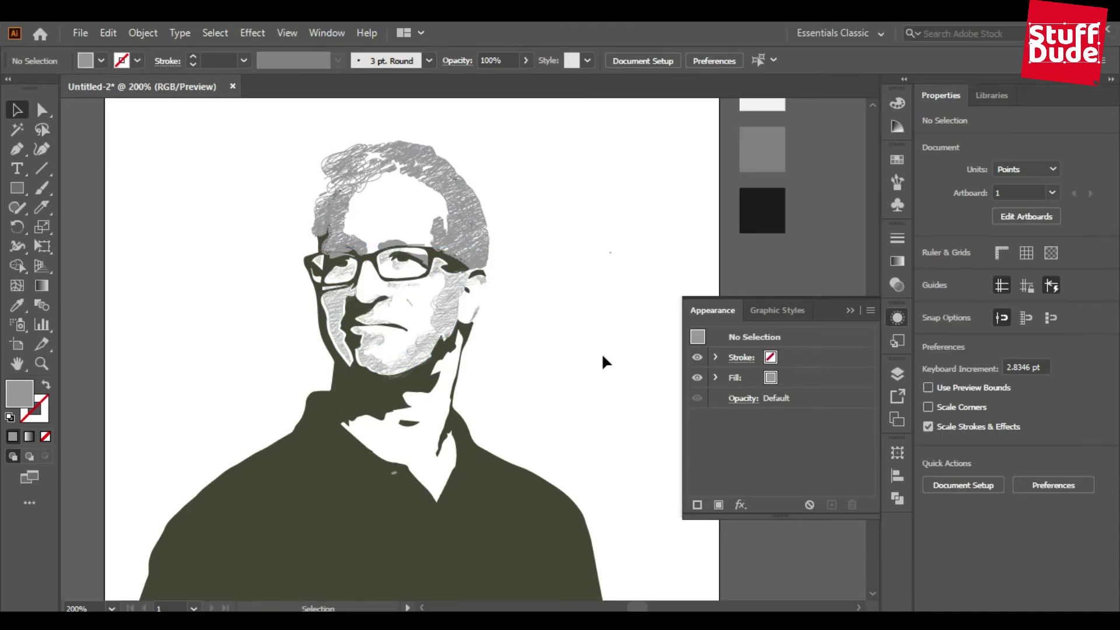
Step: Select the glasses and add a Scribble effect based on the Snarl preset
left_click(448, 261)
left_click(740, 505)
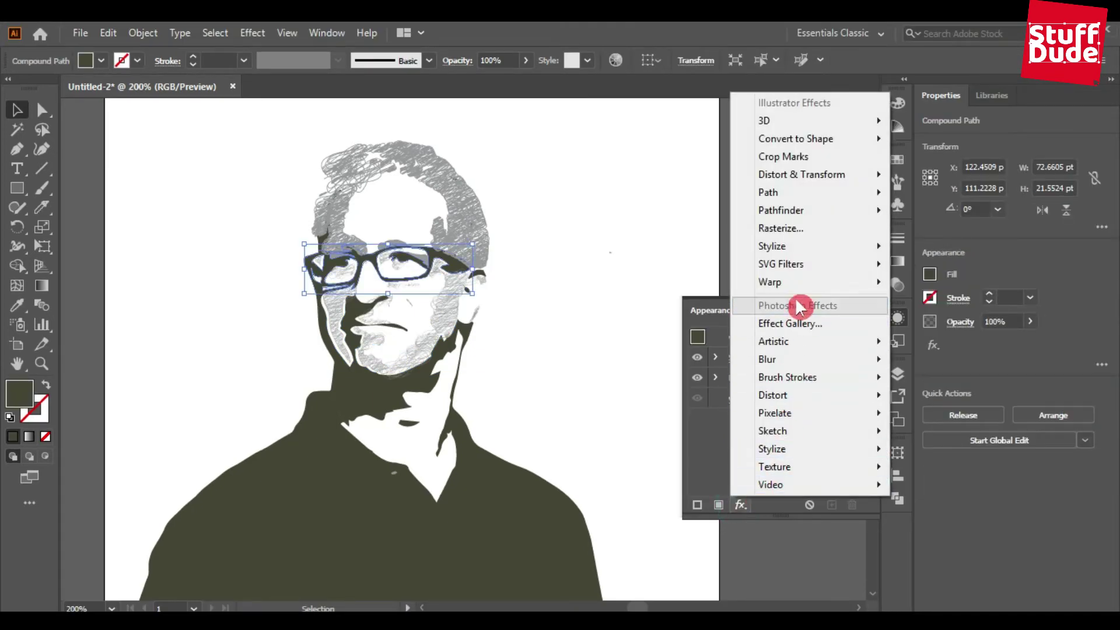
mouse_move(820, 250)
left_click(937, 335)
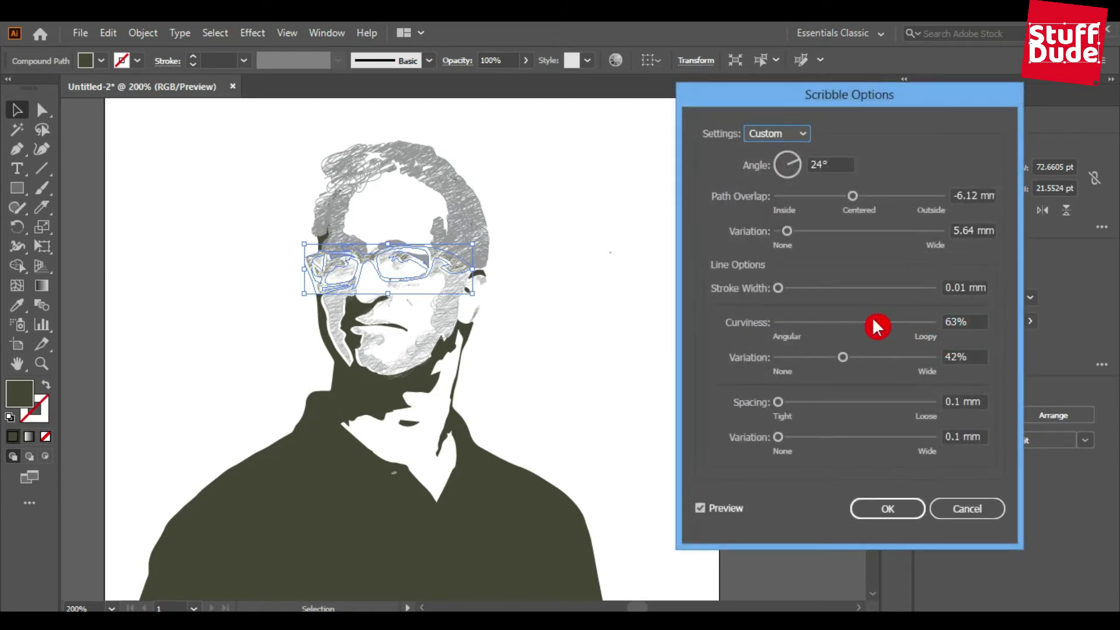
left_click(788, 139)
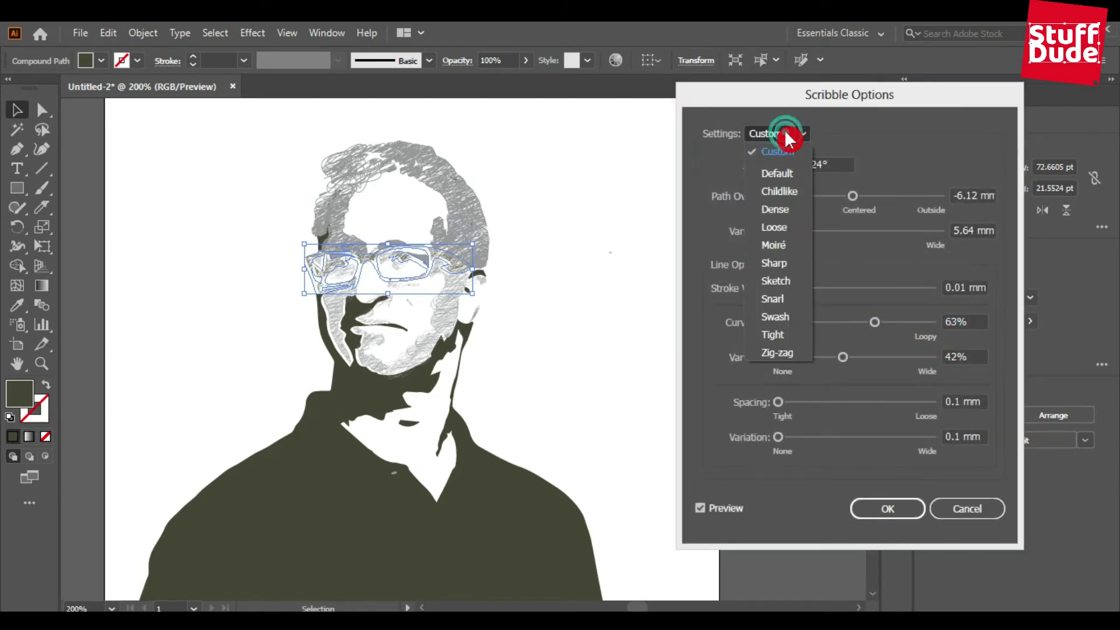
left_click(788, 308)
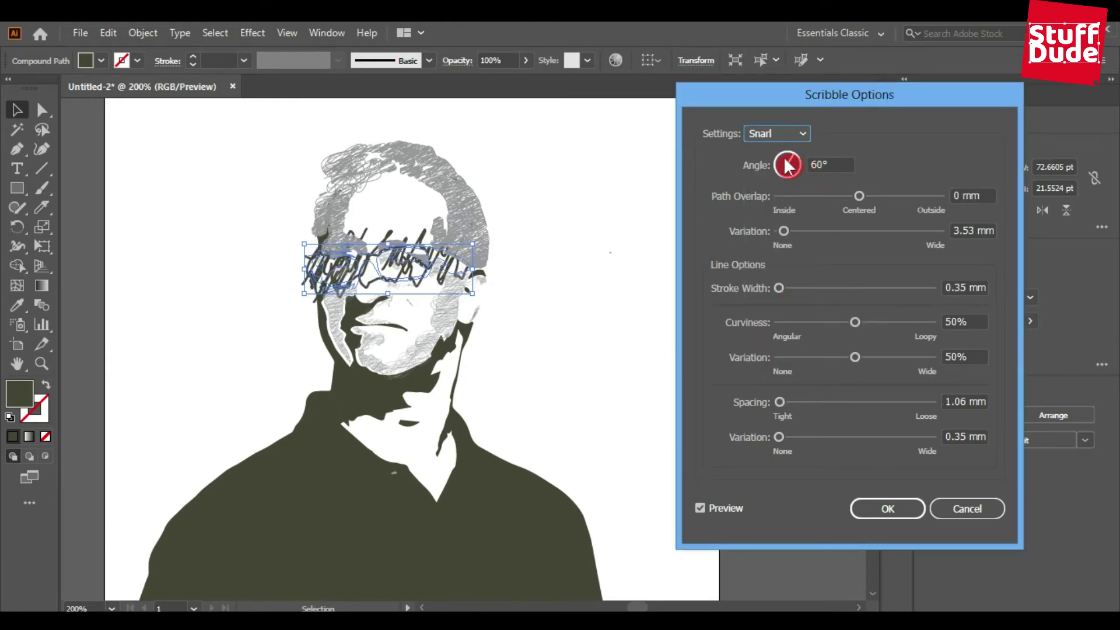
Step: Customize the glasses' scribble to angle 38°, path overlap -0.5 mm, overlap variation 0.71 mm, stroke width 0.2 mm and spacing 0.1 mm
left_click_drag(786, 165, 782, 157)
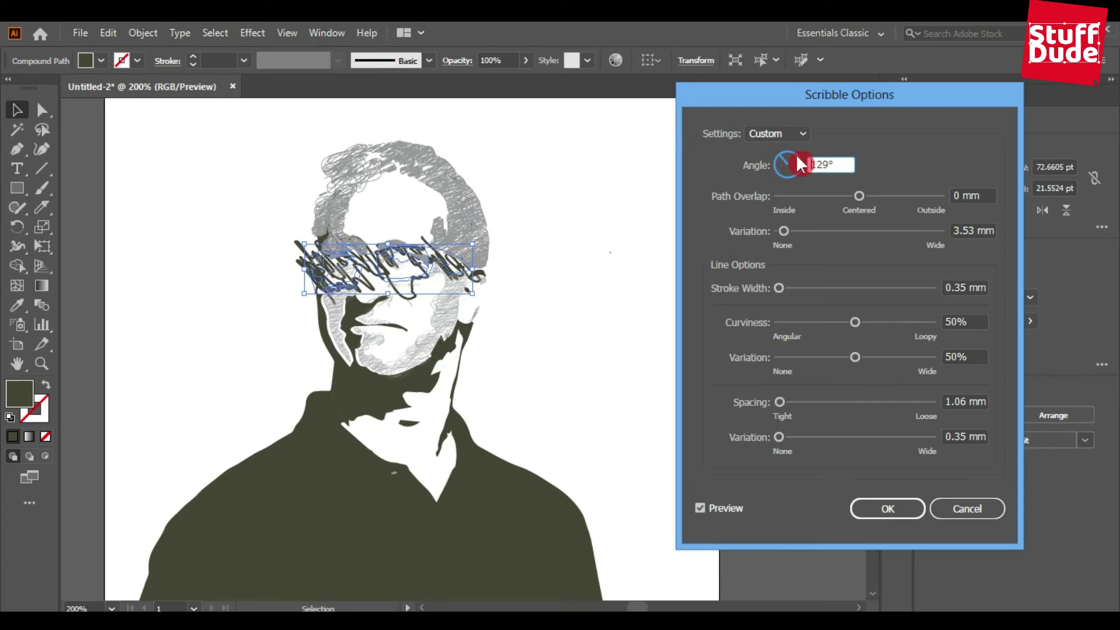
left_click(800, 165)
left_click(779, 401)
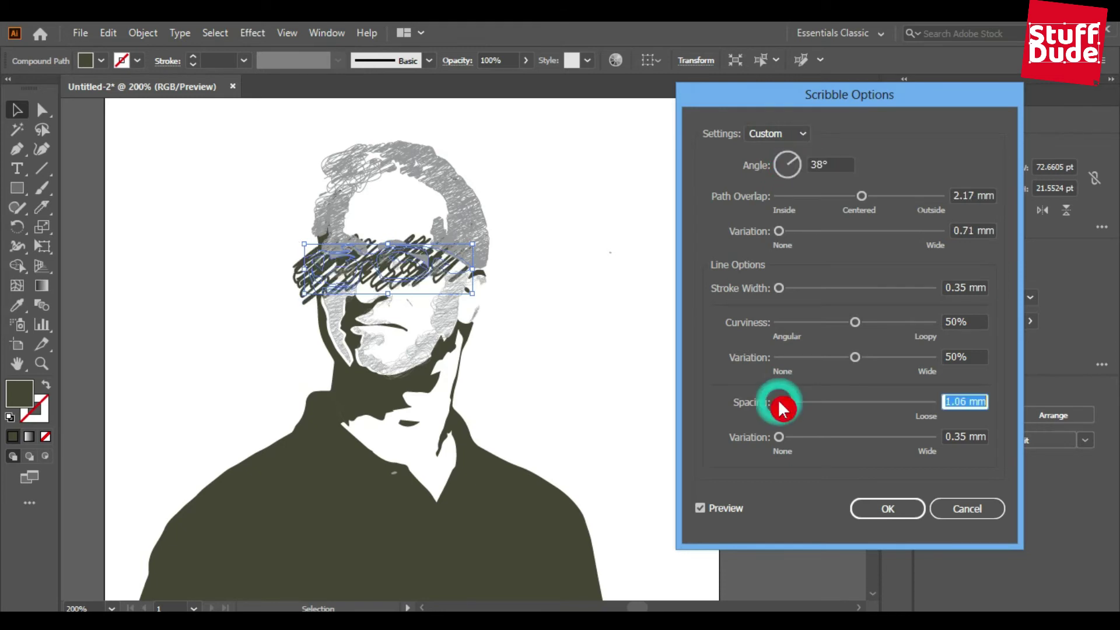
left_click(972, 401)
key("BackSpace")
key("BackSpace")
key("BackSpace")
type("3")
key("Tab")
left_click(963, 402)
key("BackSpace")
type("1")
key("Tab")
left_click_drag(861, 196, 856, 194)
key("Tab")
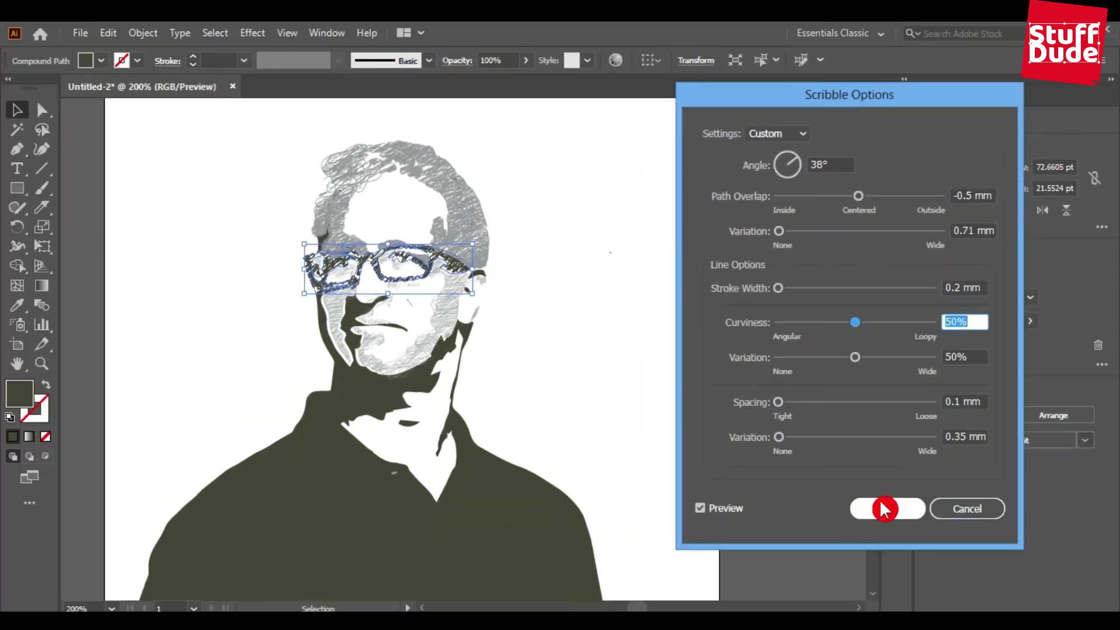
left_click(906, 542)
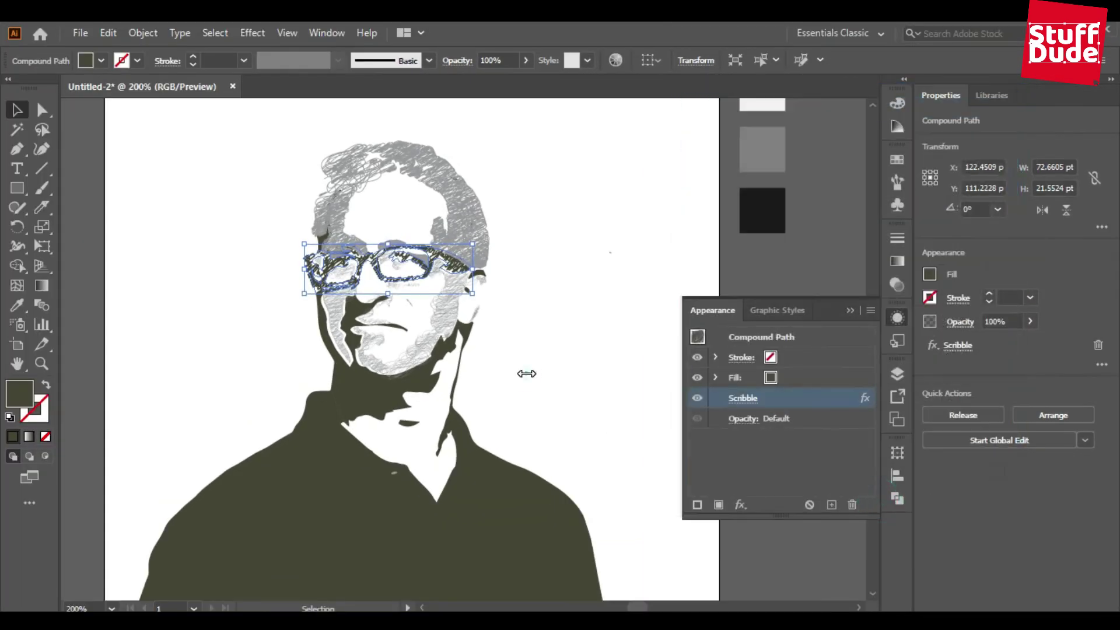
left_click(533, 363)
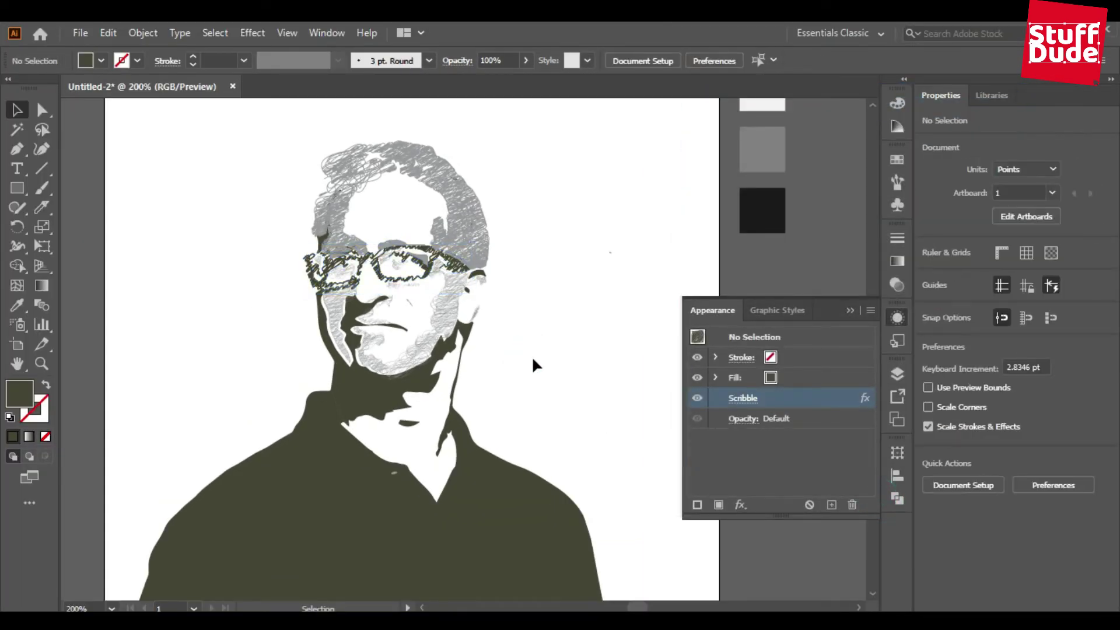
Step: Select the dark jaw and neck shadow and add a Scribble effect to it
left_click(352, 401)
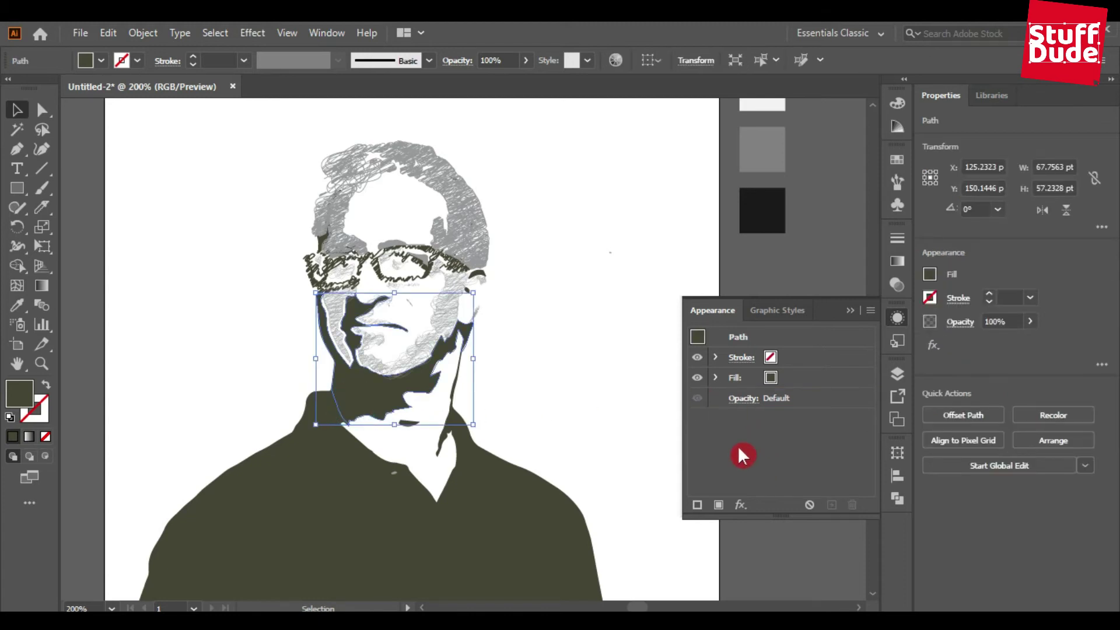
left_click(740, 504)
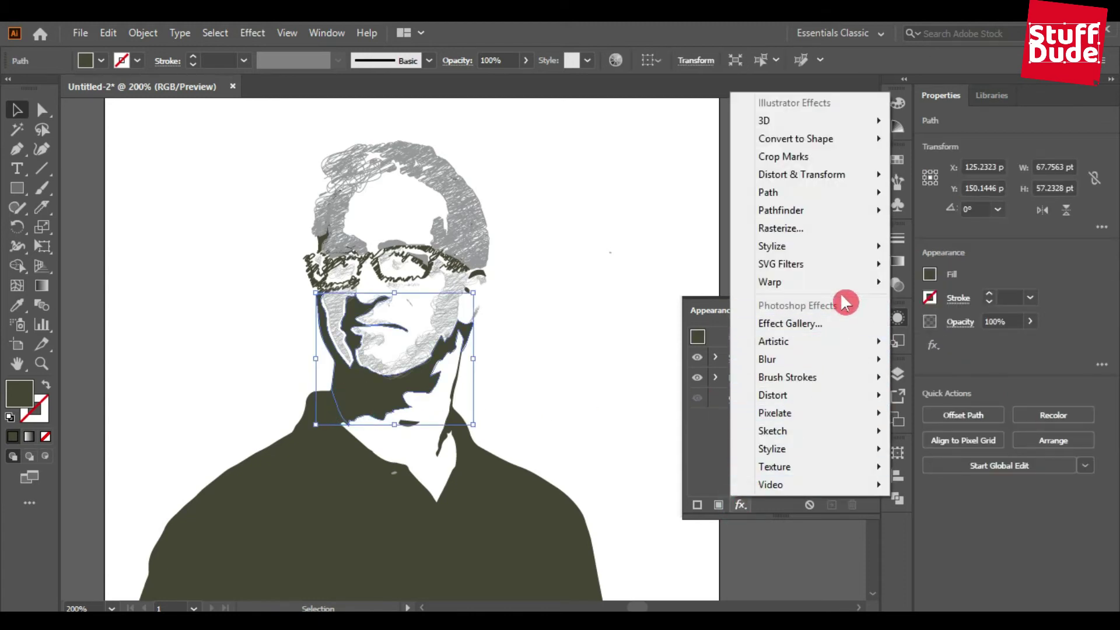
mouse_move(830, 270)
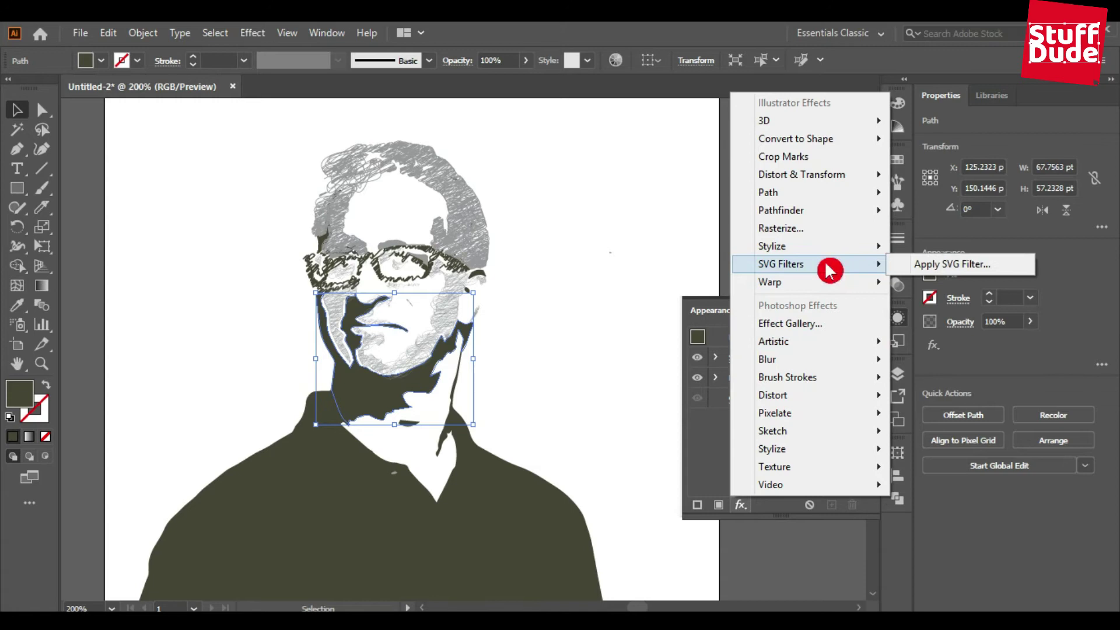
mouse_move(821, 250)
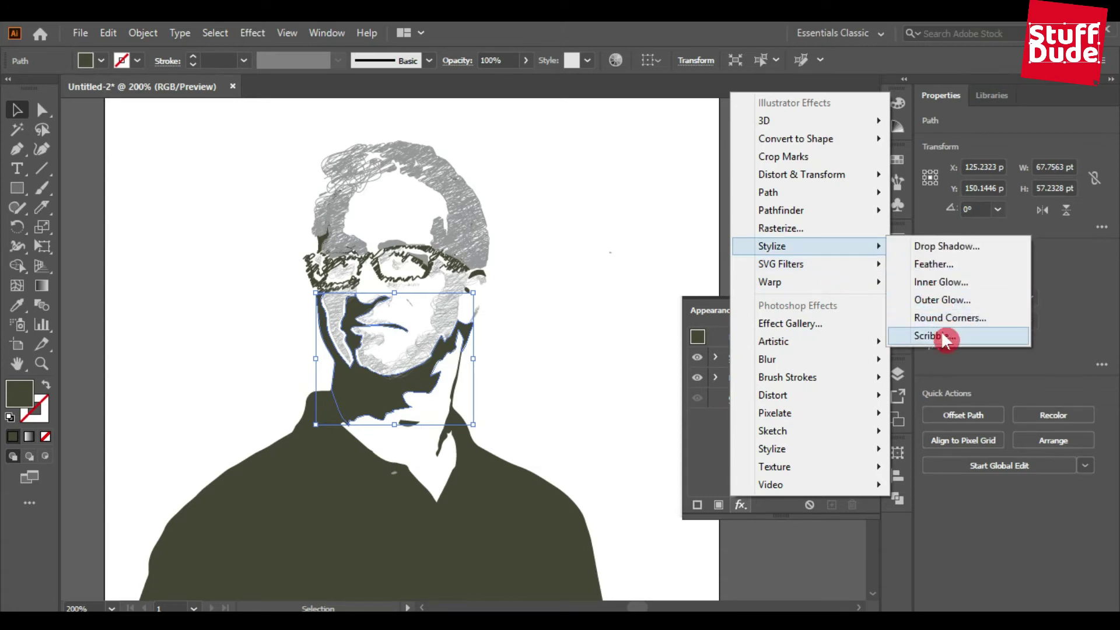
left_click(946, 340)
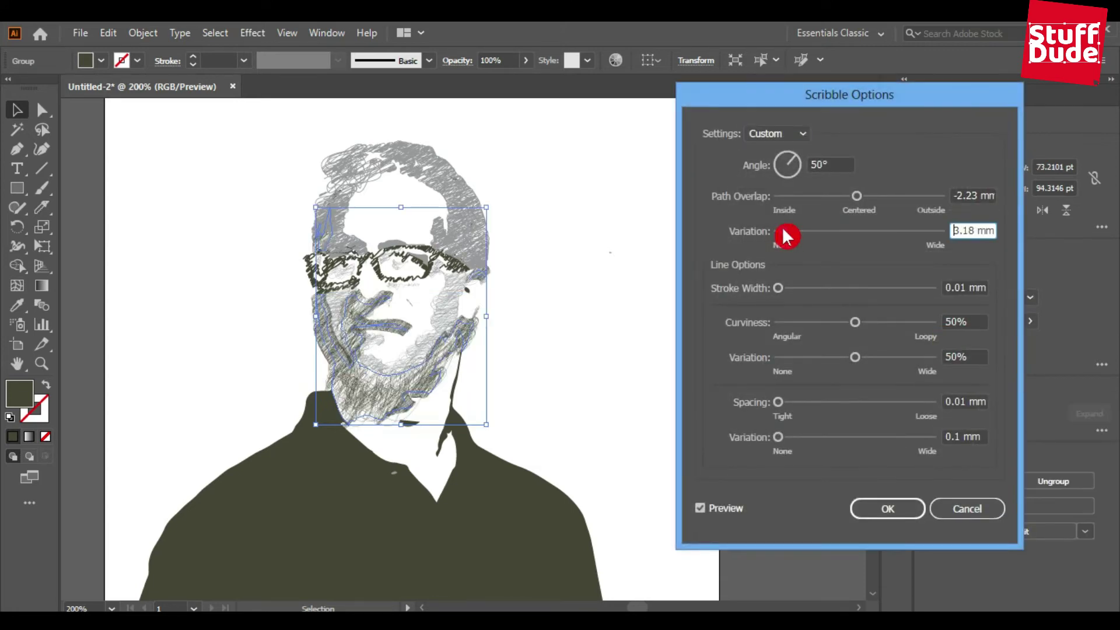
Step: Apply the neck shadow's scribble with angle 125°, path overlap -2.23 mm, overlap variation 2.47 mm, stroke width 0.01 mm and spacing 0.01 mm
left_click_drag(782, 227, 779, 226)
left_click(780, 226)
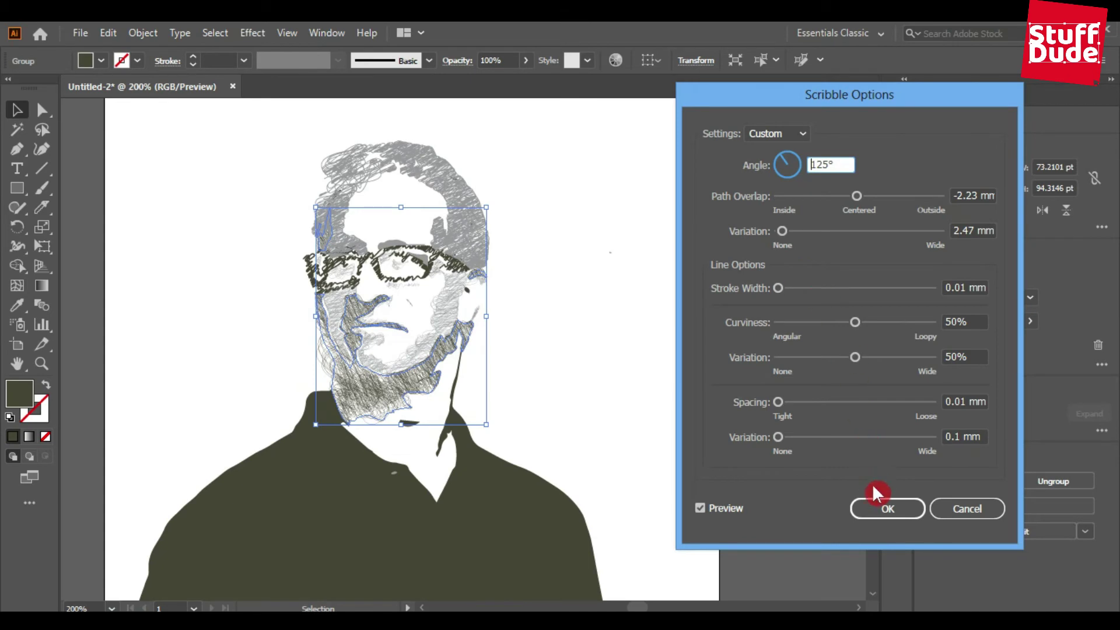
left_click(880, 511)
left_click(647, 519)
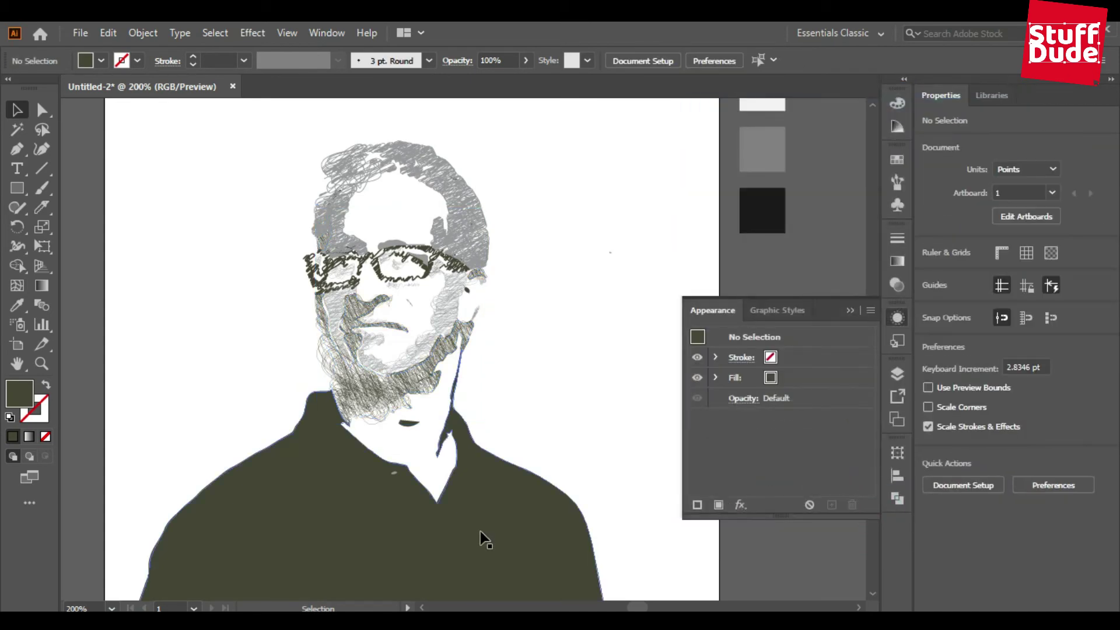
Step: Apply a Scribble effect to the shirt with the same settings as the neck shadow but an angle of 120°
left_click(484, 540)
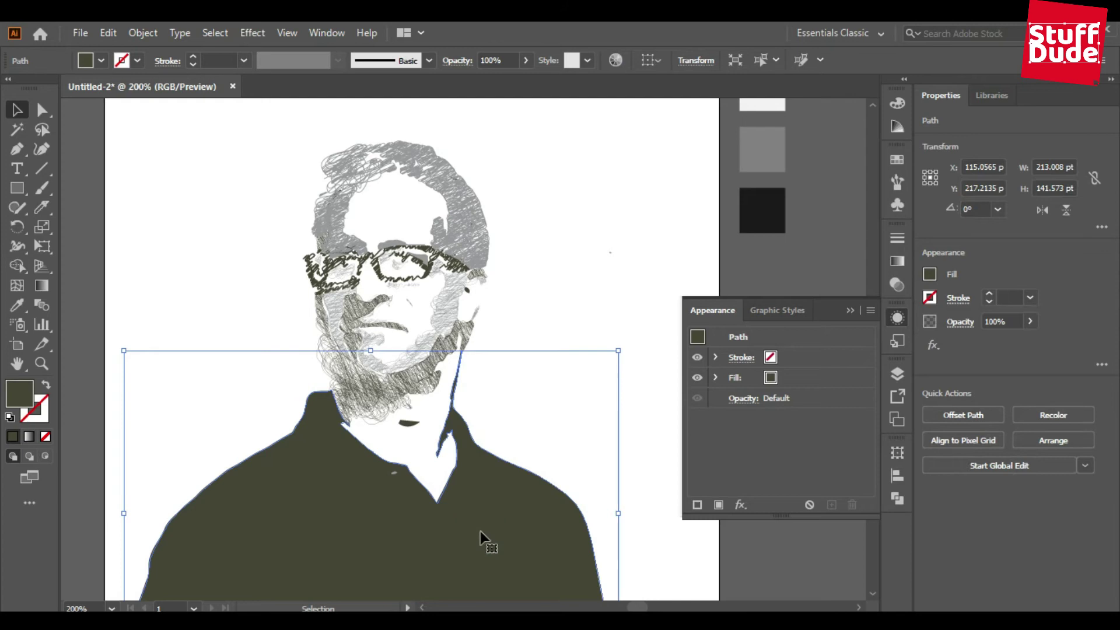
left_click(955, 330)
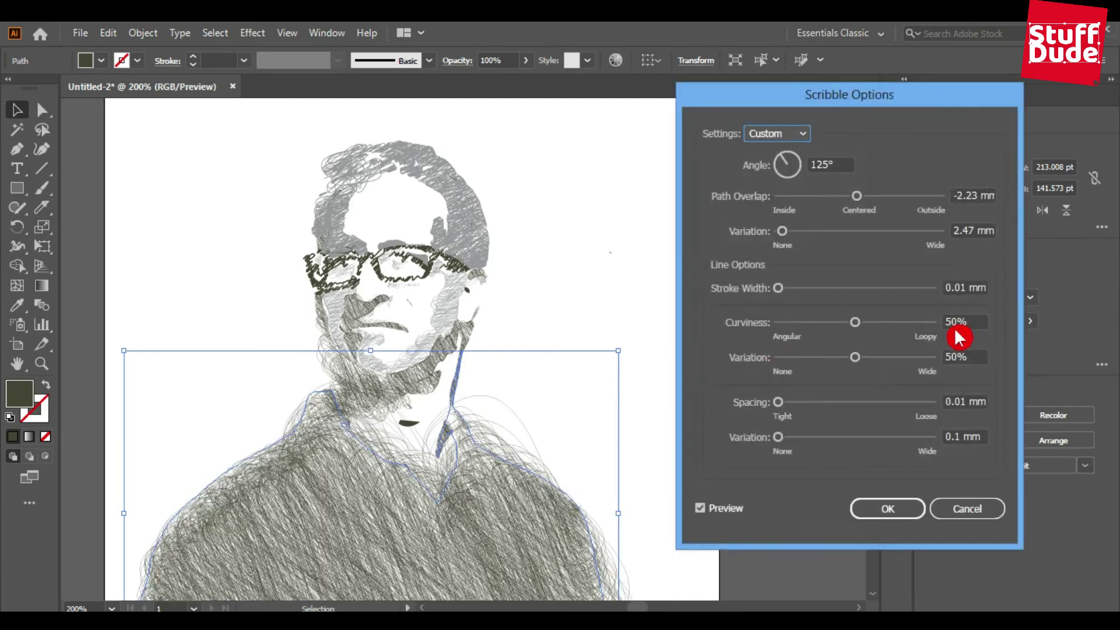
left_click(786, 164)
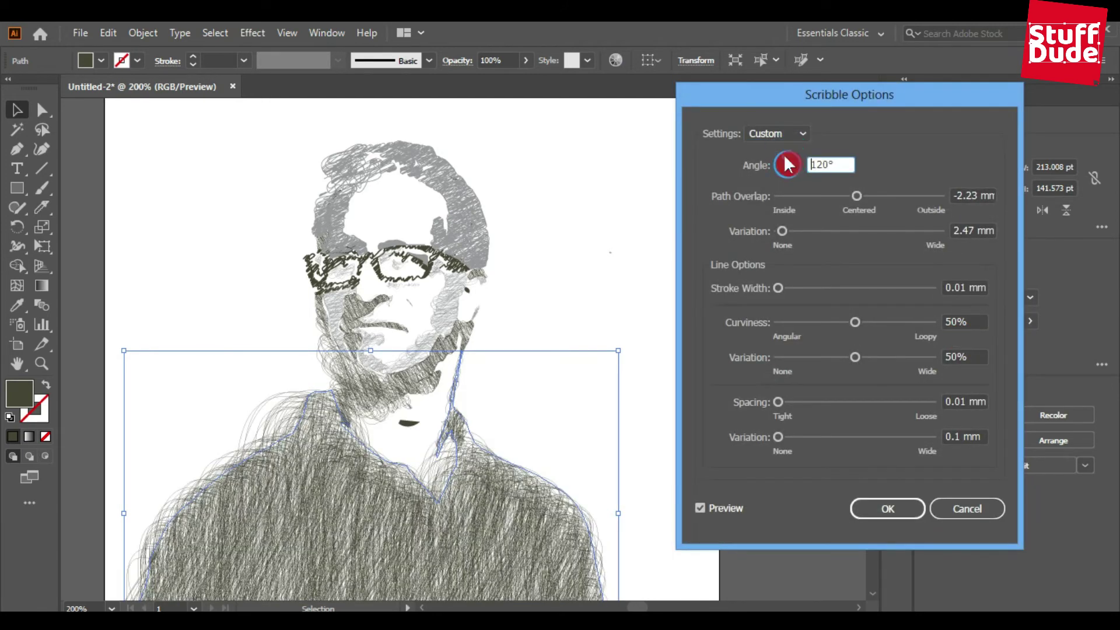
left_click(786, 165)
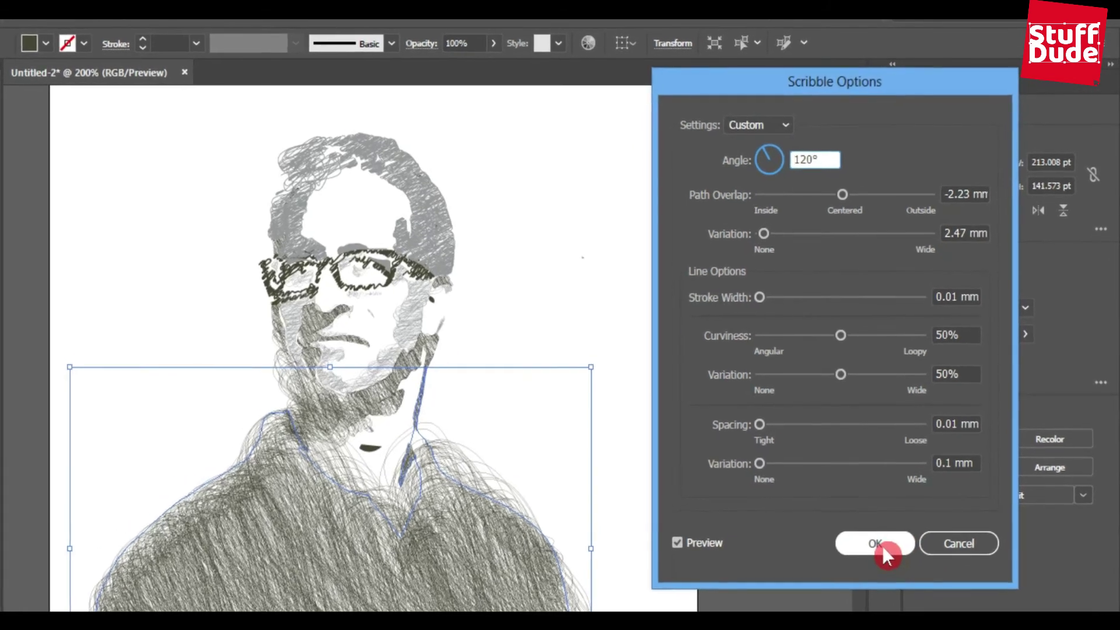
left_click(881, 544)
left_click(636, 244)
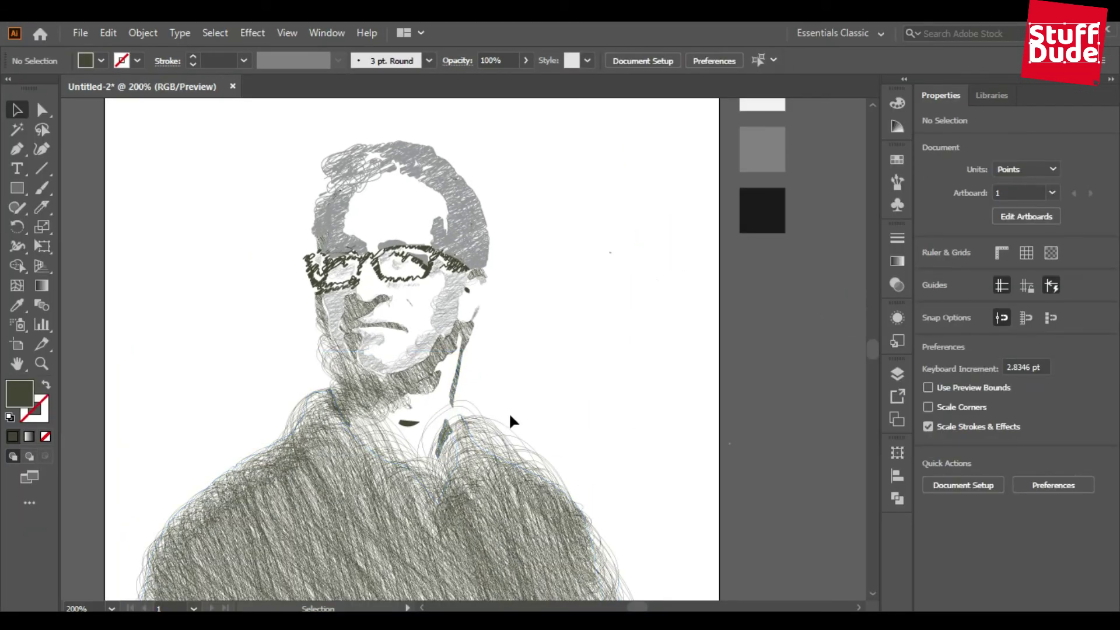
Step: Delete the small dark fleck on the neck just above the collar opening
left_click(409, 422)
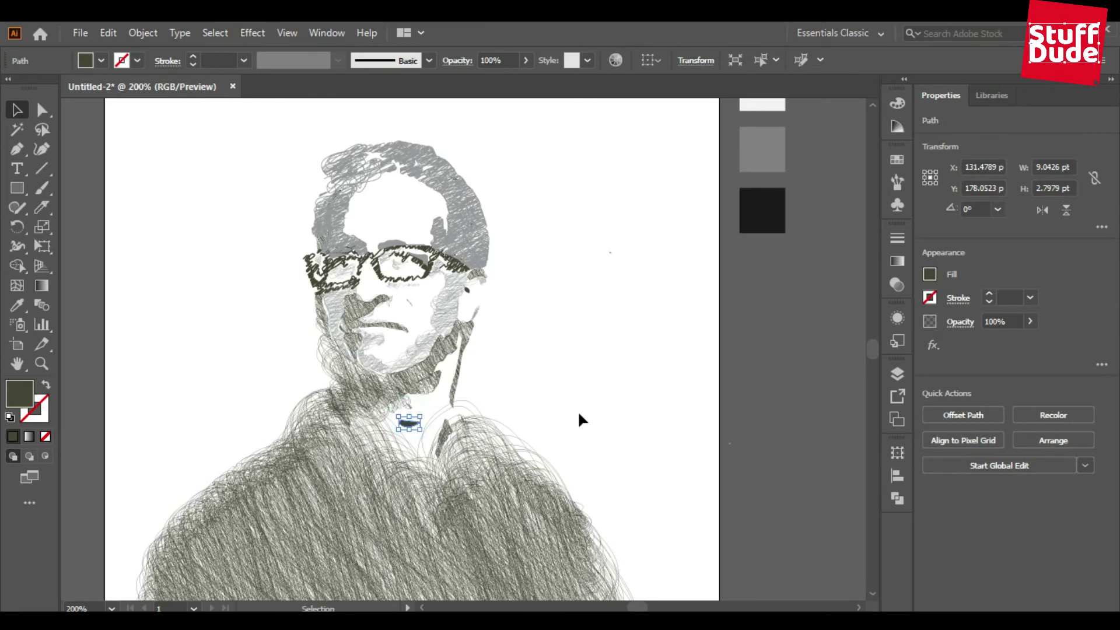
key("Delete")
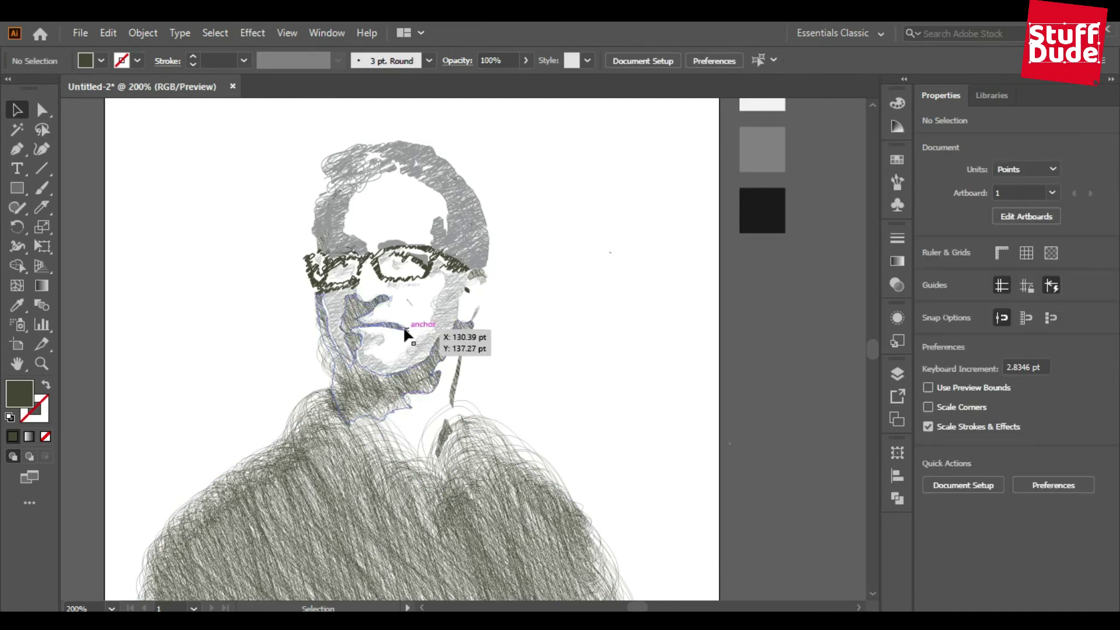
Step: Reshape the mouth line and the shadow under the nose by moving their individual anchor points
left_click(404, 328)
key("a")
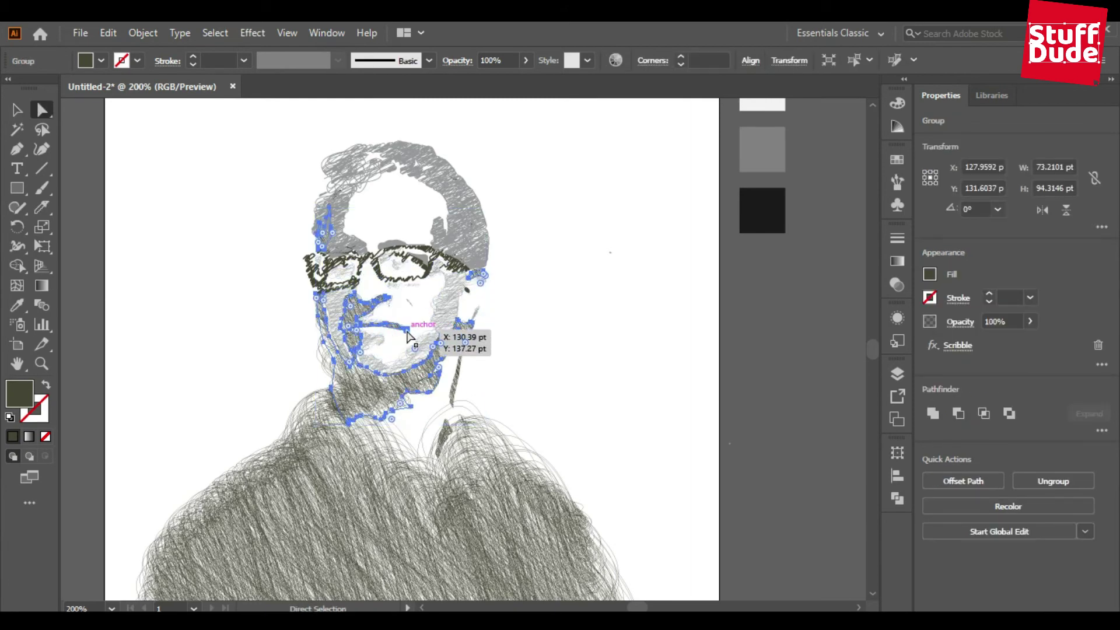
left_click(406, 331)
key("ctrl+space")
left_click(383, 362)
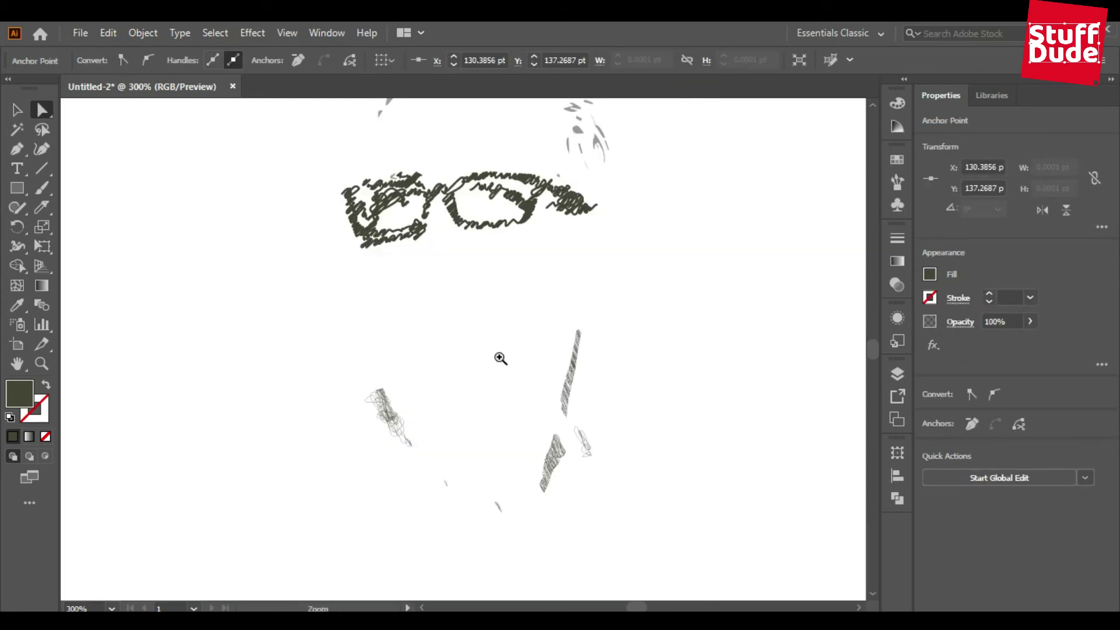
left_click_drag(488, 275, 458, 295)
left_click_drag(456, 296, 455, 300)
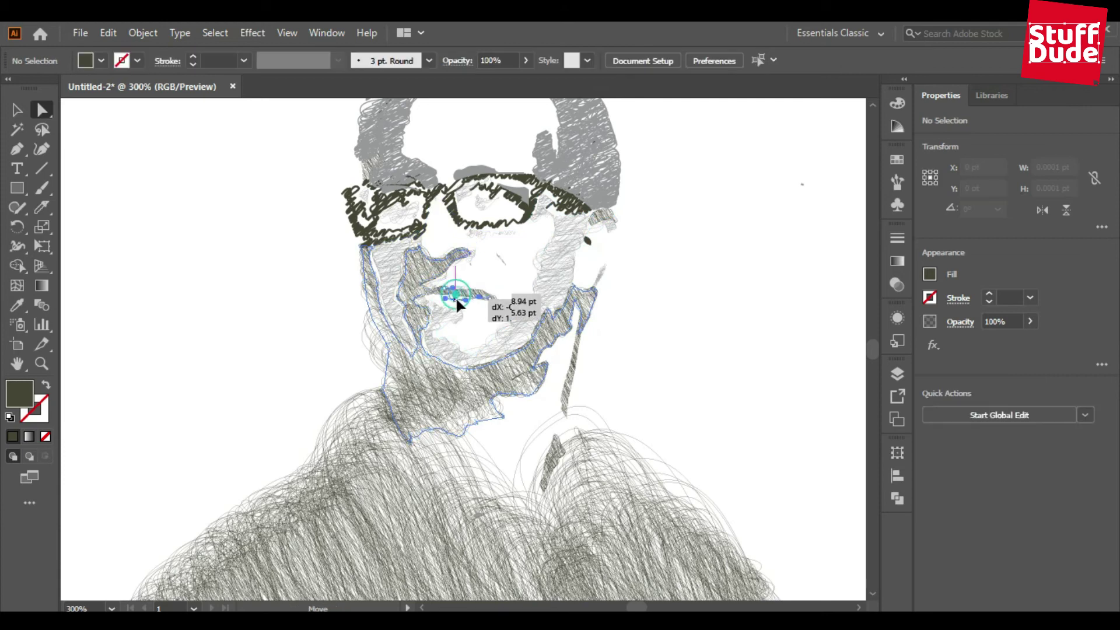
left_click(680, 317)
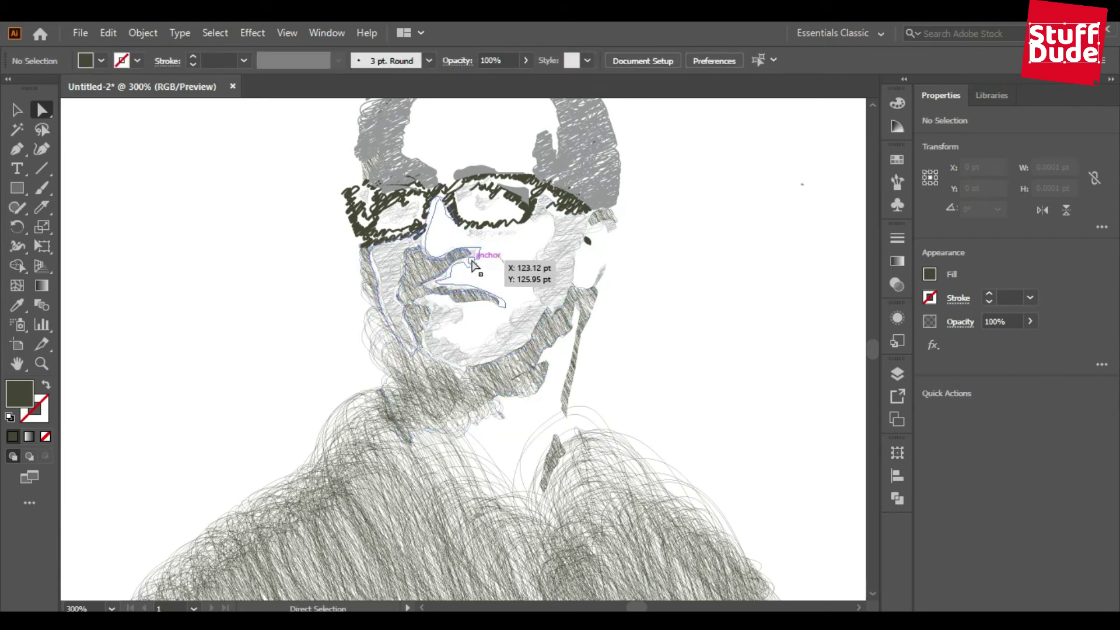
left_click(448, 268)
mouse_move(453, 275)
left_mouse_down()
mouse_move(468, 276)
mouse_move(459, 272)
left_mouse_up()
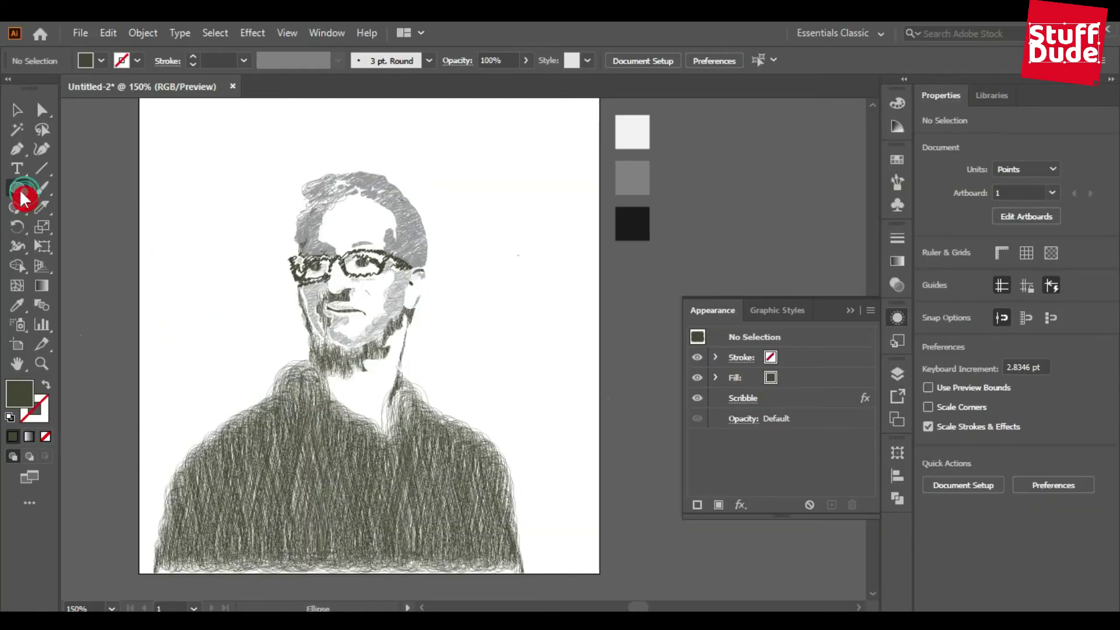
Step: Draw a dark filled ellipse about 78 by 110 pt over the man's head
left_click(21, 192)
left_click_drag(252, 150, 388, 341)
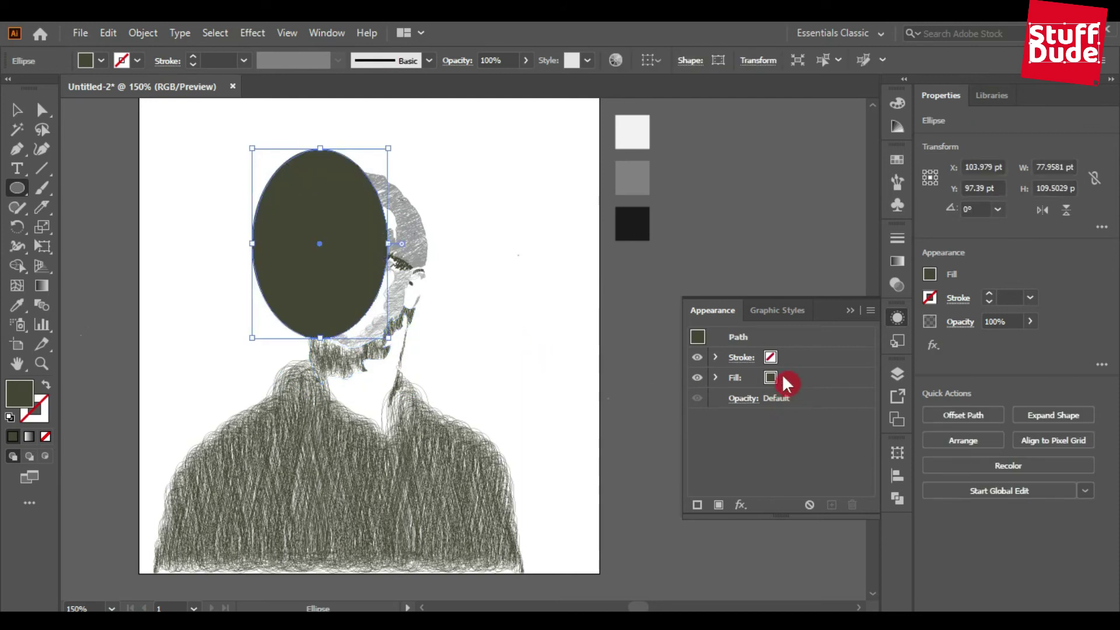
Step: Apply a Scribble effect to the ellipse: overlap 2.14 mm, variation 3.88 mm, stroke 0.01 mm, curviness 12%, variation 32%, spacing 1.76 mm, variation 0 mm
left_click(743, 508)
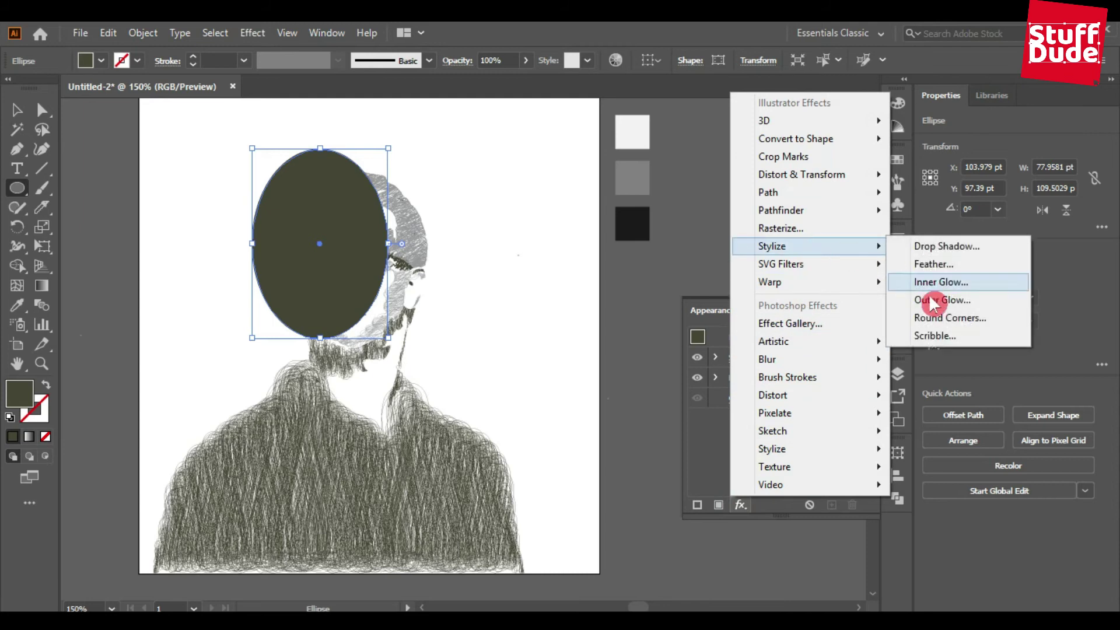
left_click(934, 337)
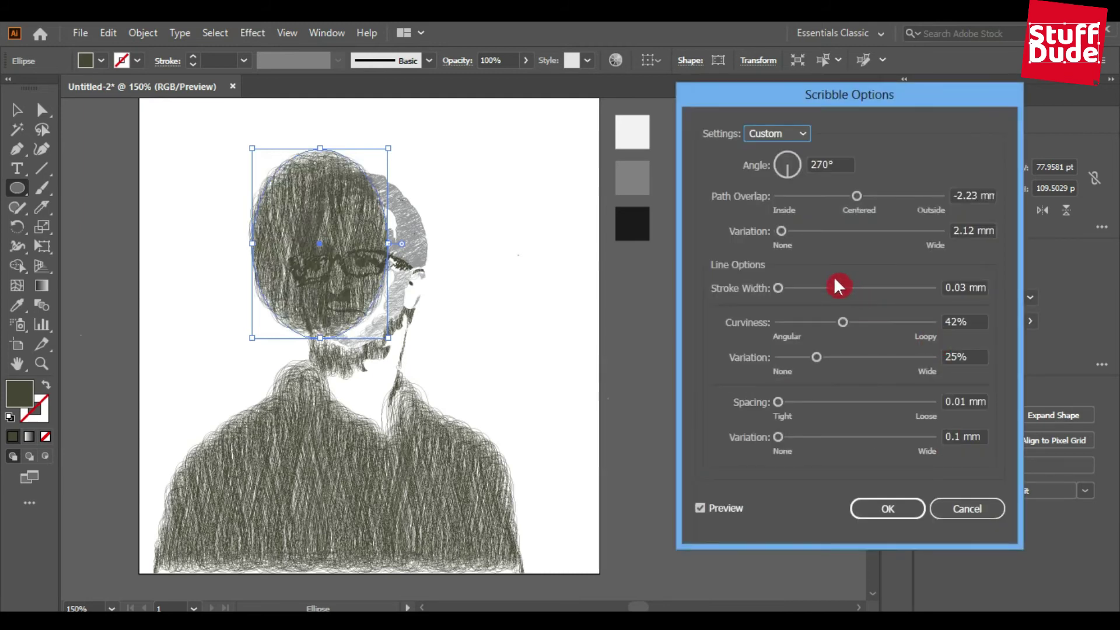
left_click_drag(778, 294, 771, 293)
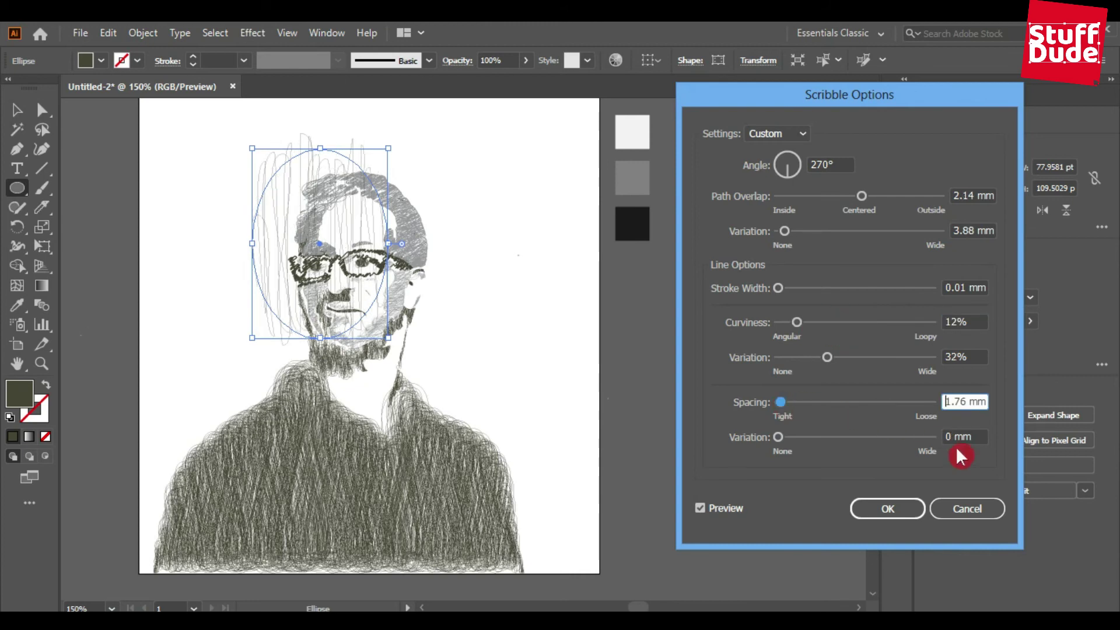
left_click(908, 512)
Step: Rotate the scribbled ellipse to about 348° and move it so it covers the whole head
left_click_drag(393, 141, 413, 158)
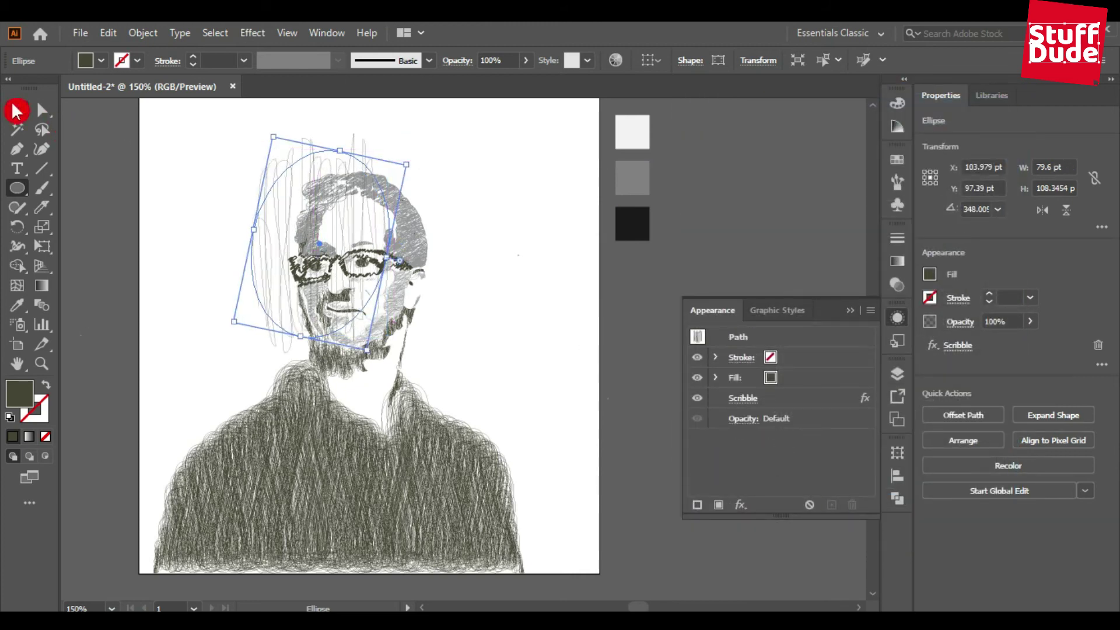
left_click(17, 109)
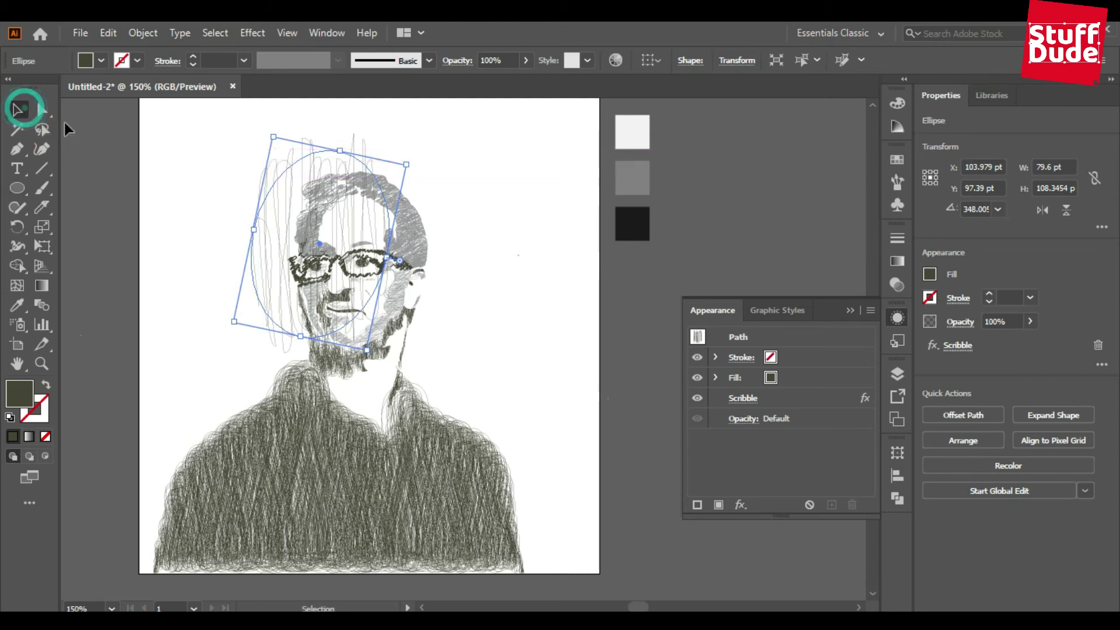
left_click_drag(292, 173, 323, 172)
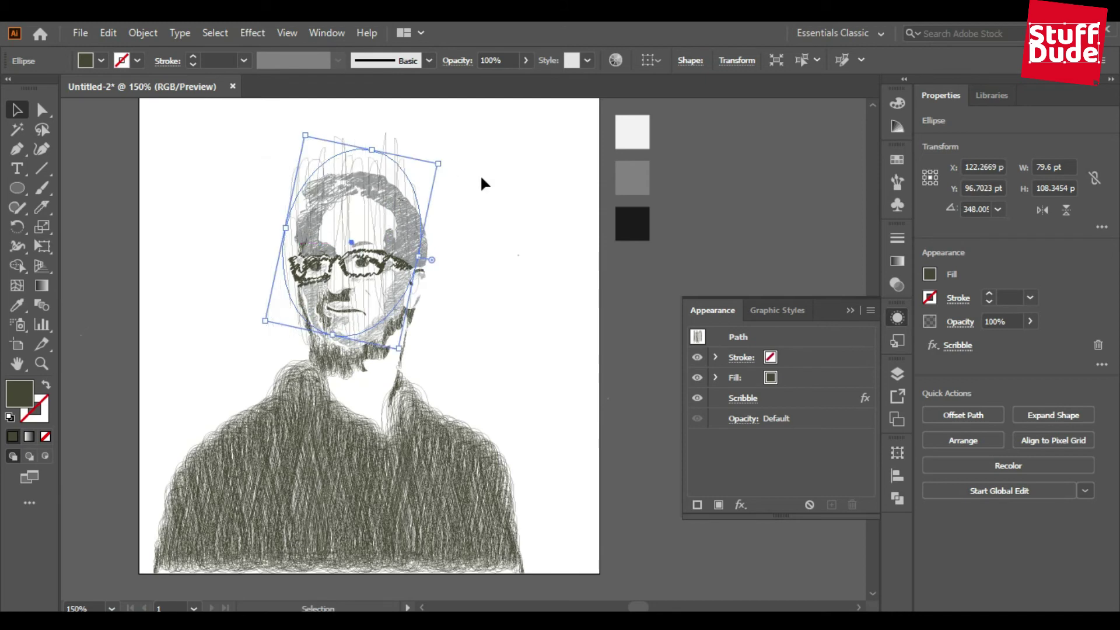
left_click(482, 183)
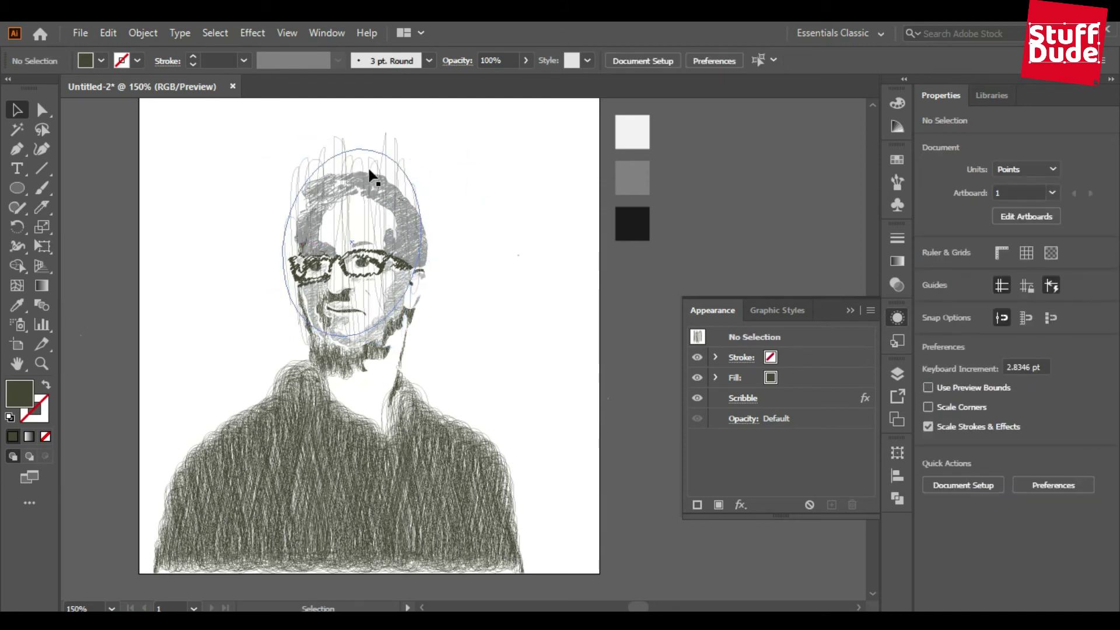
Step: Place a scribbled ellipse copy rotated to 330° over the neck and turn its scribble lines to a diagonal angle
left_click(340, 148)
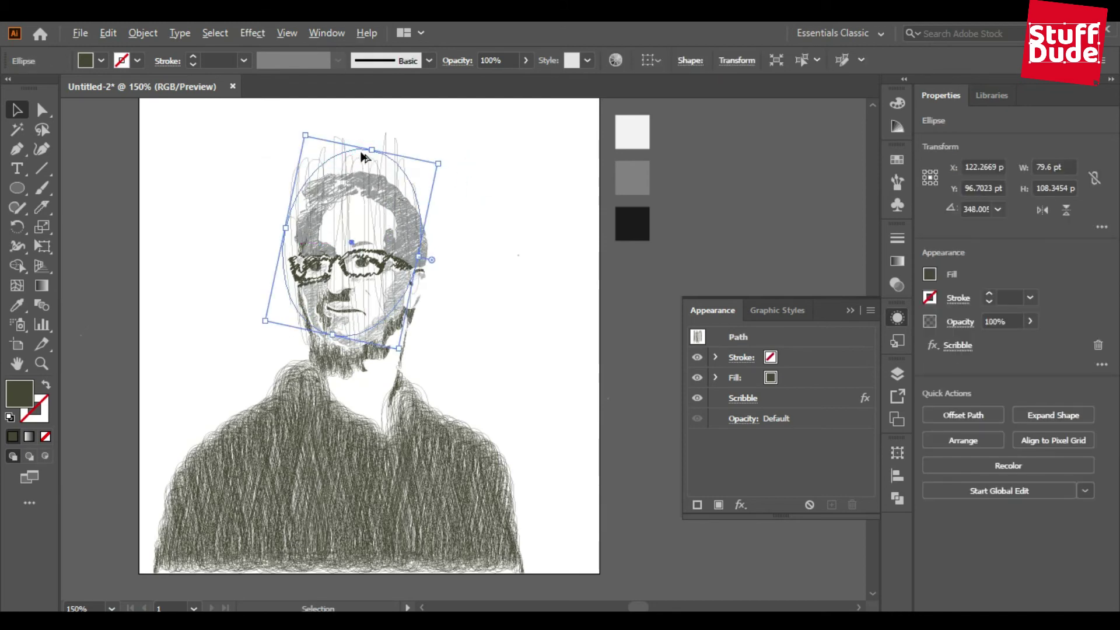
mouse_move(385, 207)
left_mouse_down()
mouse_move(500, 262)
mouse_move(484, 308)
mouse_move(445, 287)
mouse_move(446, 350)
left_mouse_up()
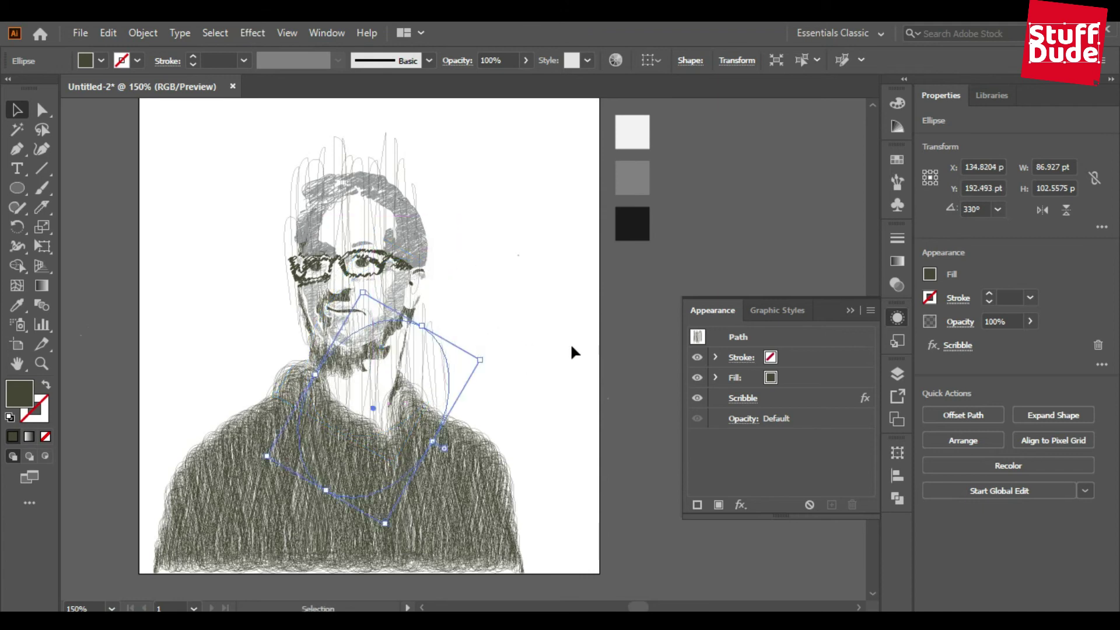
left_click(743, 399)
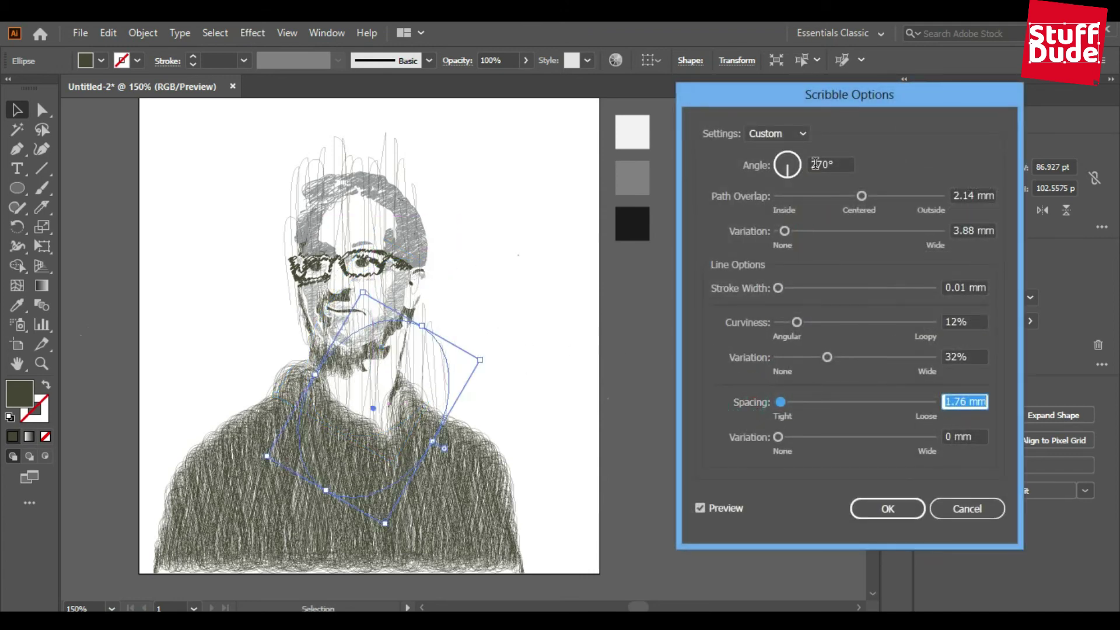
left_click_drag(803, 168, 794, 158)
left_click(881, 510)
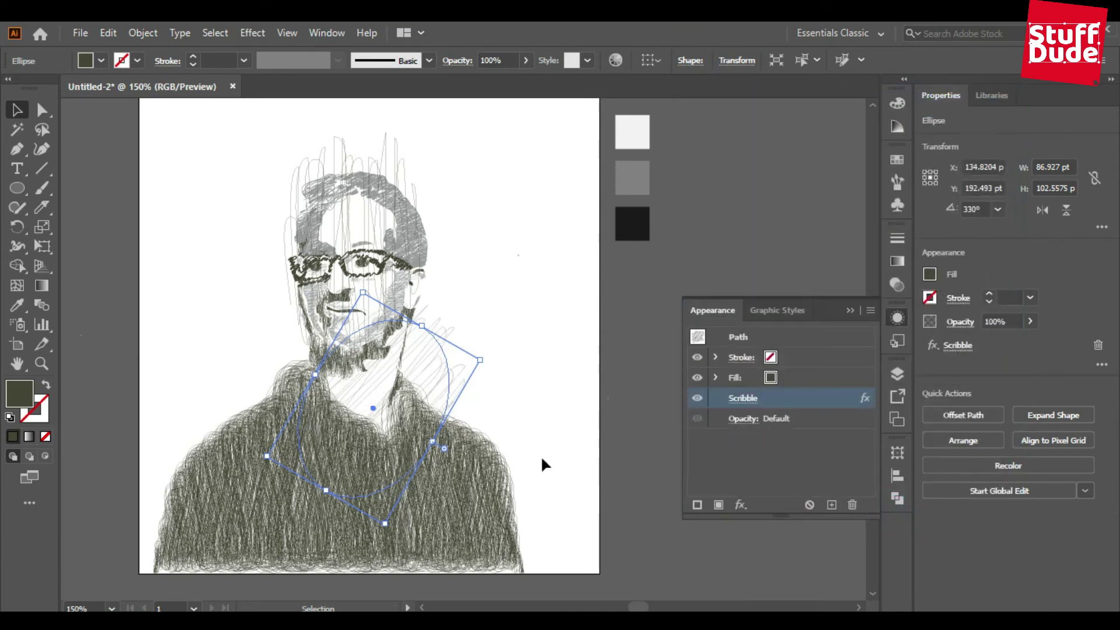
Step: Resize a scribbled ellipse to about 97 by 113 pt and arrange scribbled ellipses over both shoulders and the neck
left_click_drag(386, 526, 371, 457)
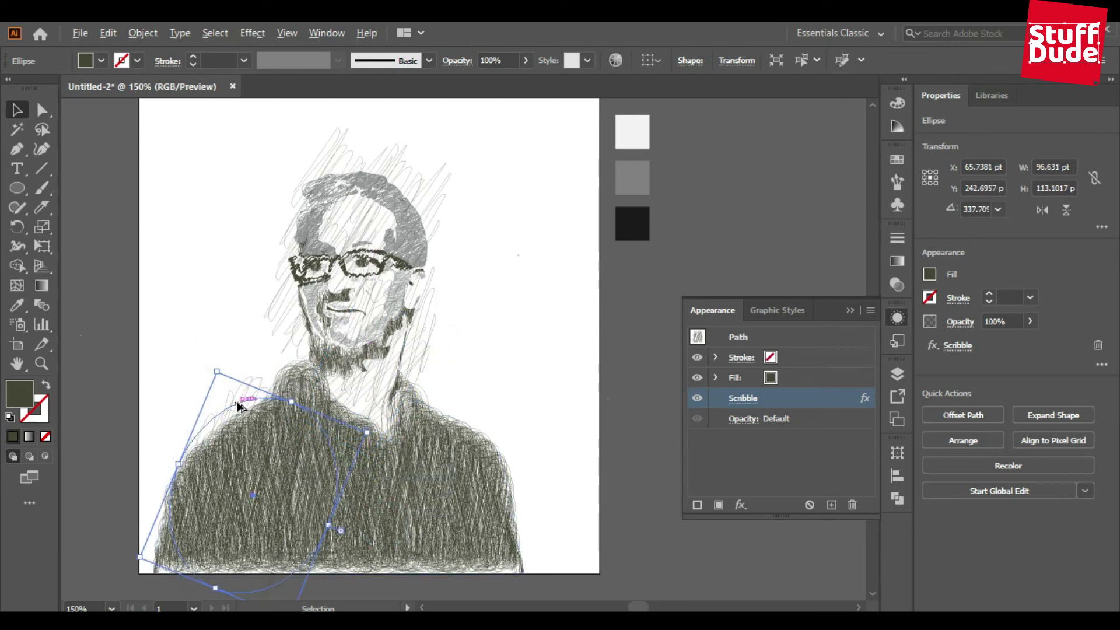
mouse_move(339, 414)
left_mouse_down()
mouse_move(494, 406)
mouse_move(491, 460)
left_mouse_up()
left_click(553, 360)
left_click(500, 449)
left_click(420, 337)
left_click_drag(443, 337, 407, 297)
left_click(506, 240)
Step: Reduce the path overlap and adjust the angle of the neck ellipse's scribble
left_click(436, 327)
left_click(750, 394)
left_click_drag(862, 195, 847, 198)
left_click_drag(790, 166, 793, 172)
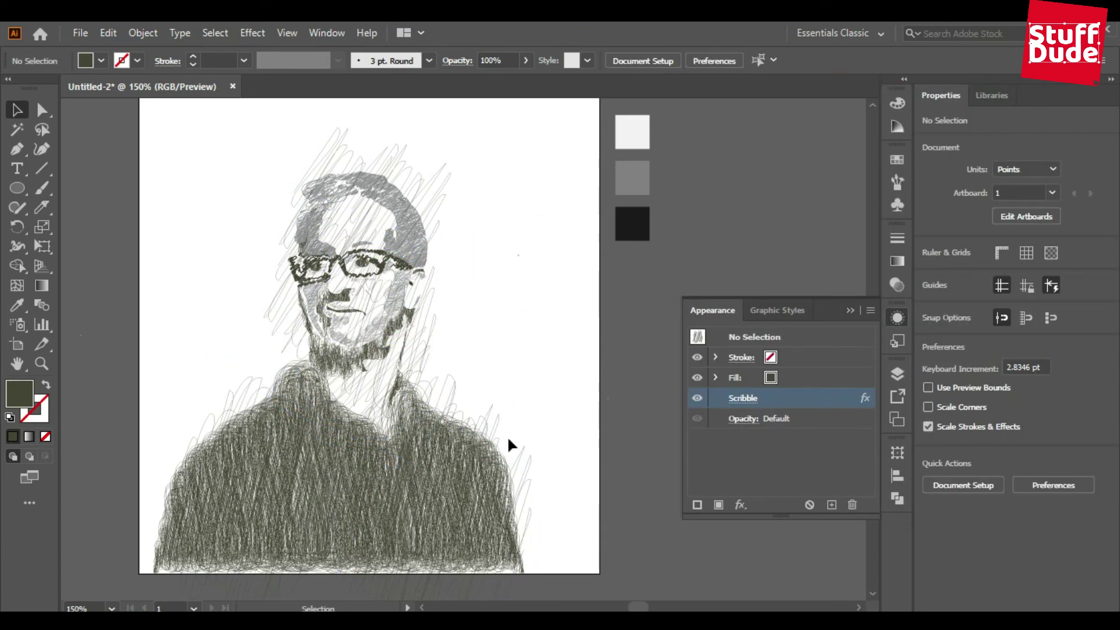